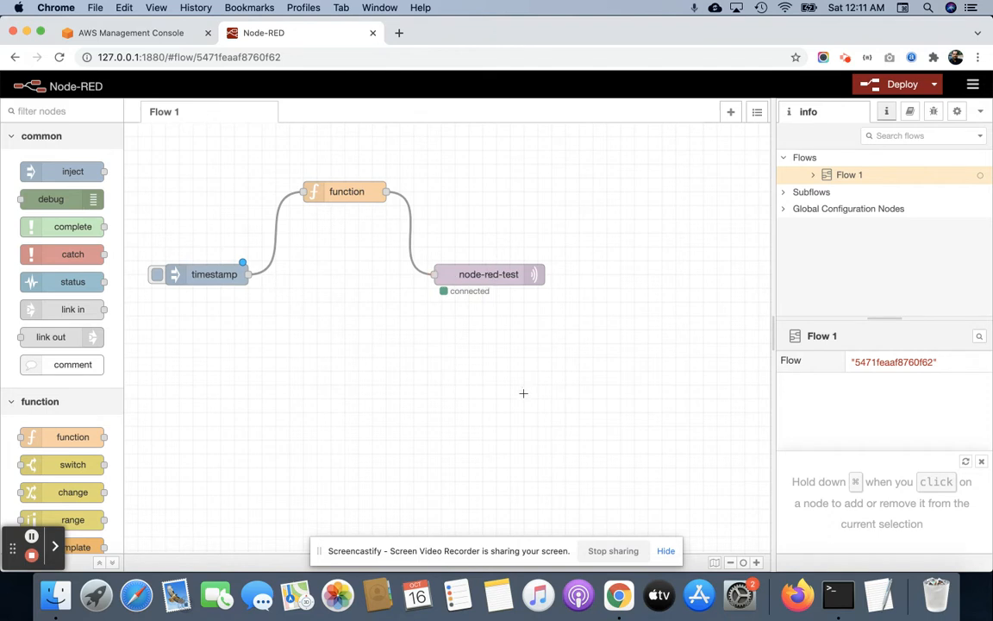
Review the connection and security settings of the NodeRed Tutorial 2 broker used by the node-red-test MQTT output node.
click(149, 35)
click(283, 34)
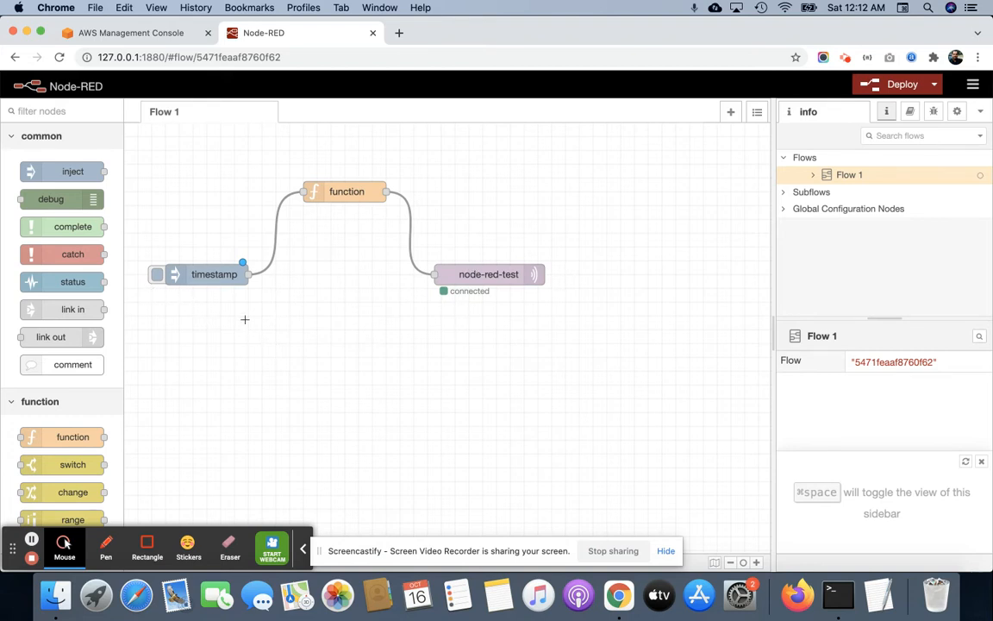
double_click(507, 274)
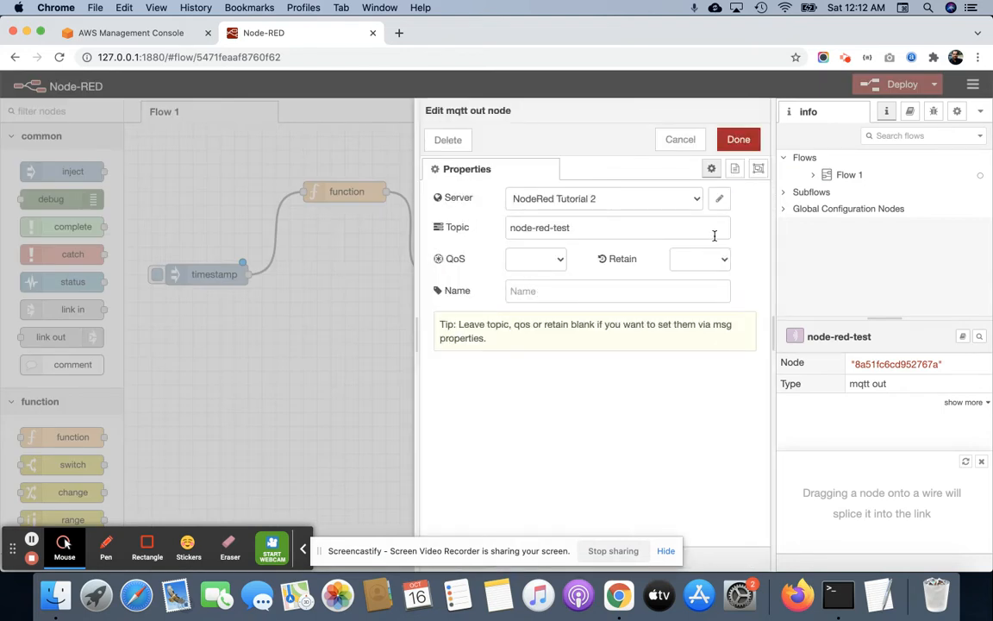
click(721, 201)
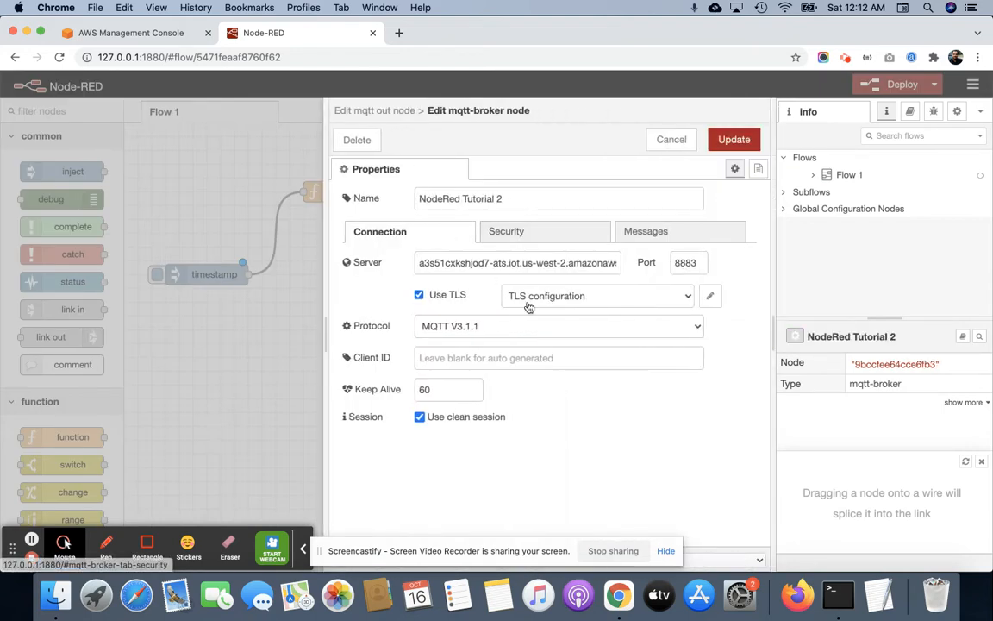
click(547, 232)
click(399, 231)
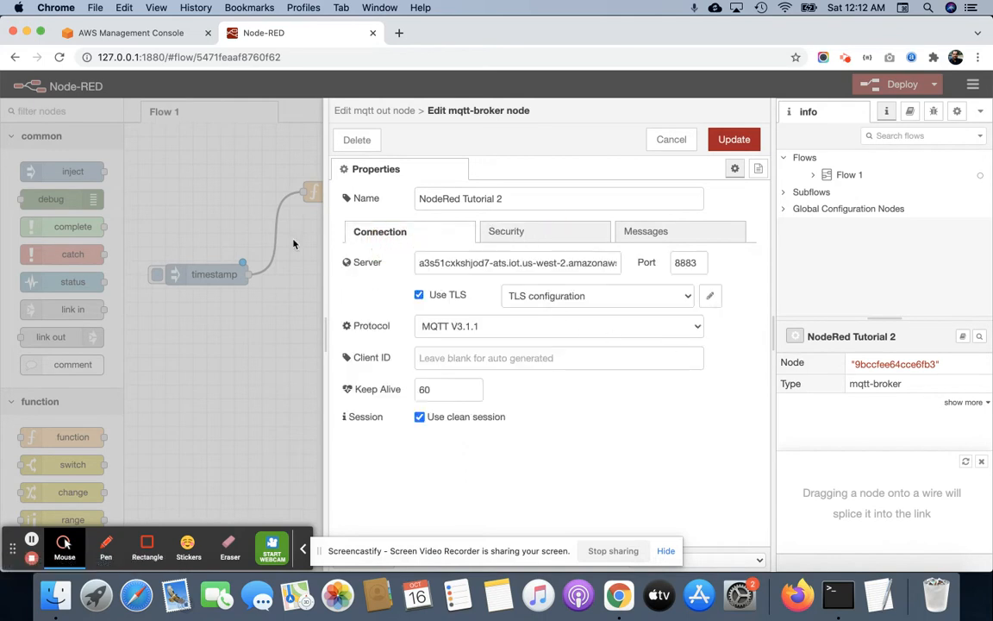
click(313, 373)
click(313, 372)
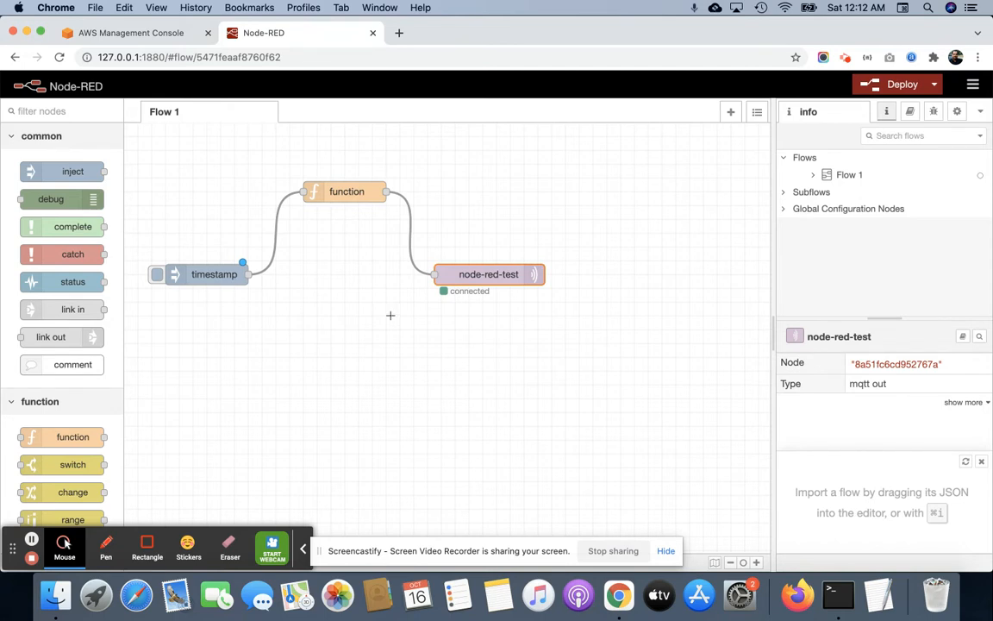
Switch to the AWS console and start creating a new rule in IoT Core.
click(142, 35)
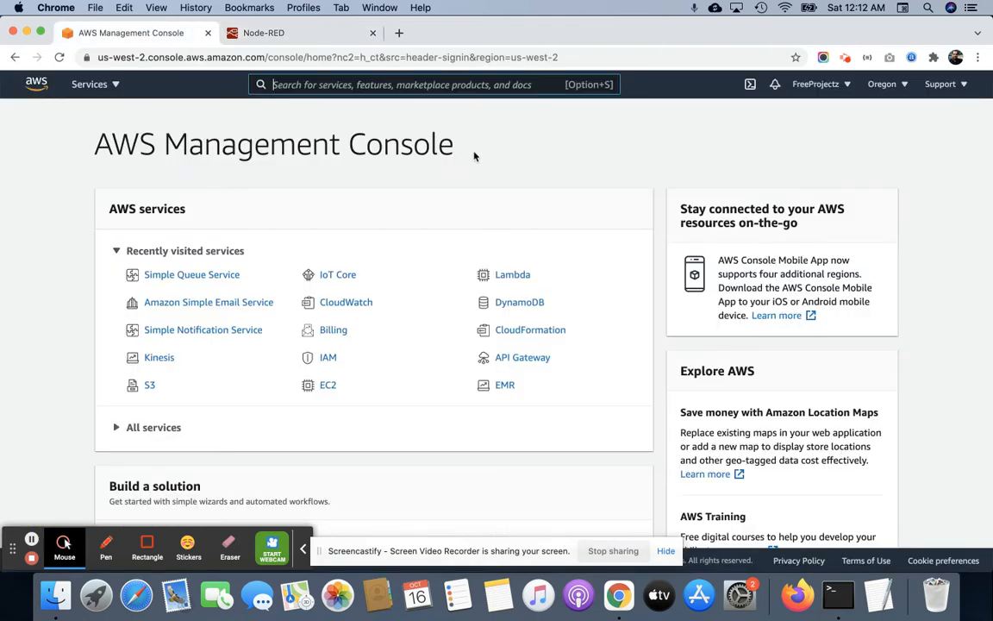
click(346, 284)
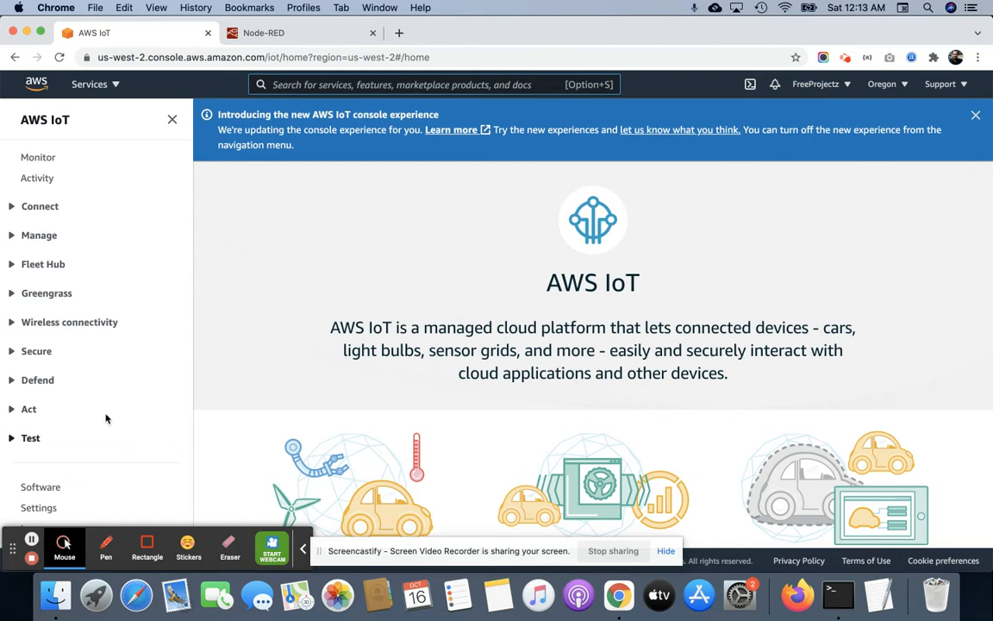
click(35, 411)
scroll(95, 408, down, 3)
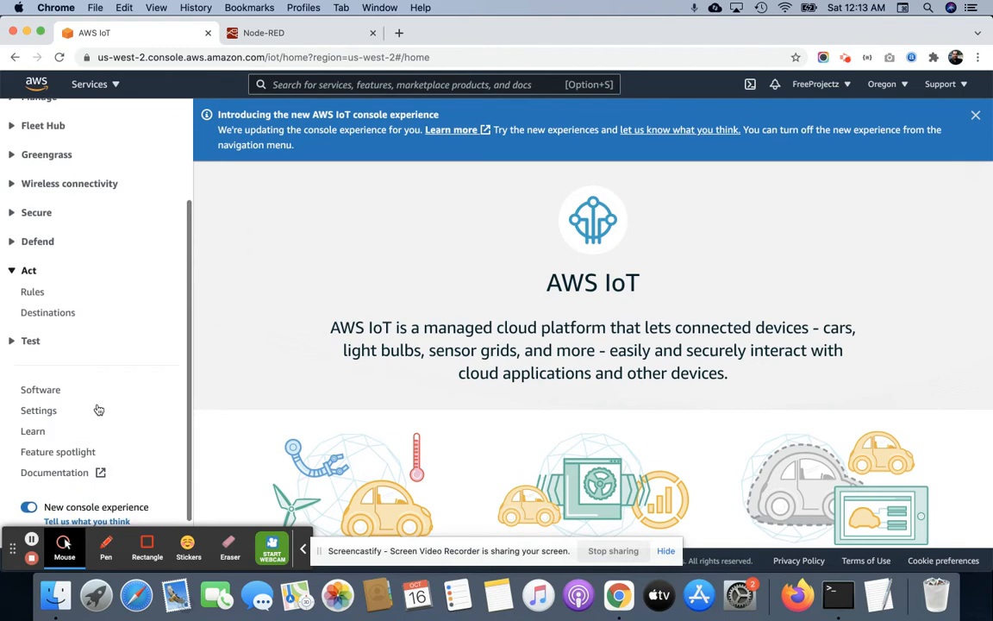
click(27, 298)
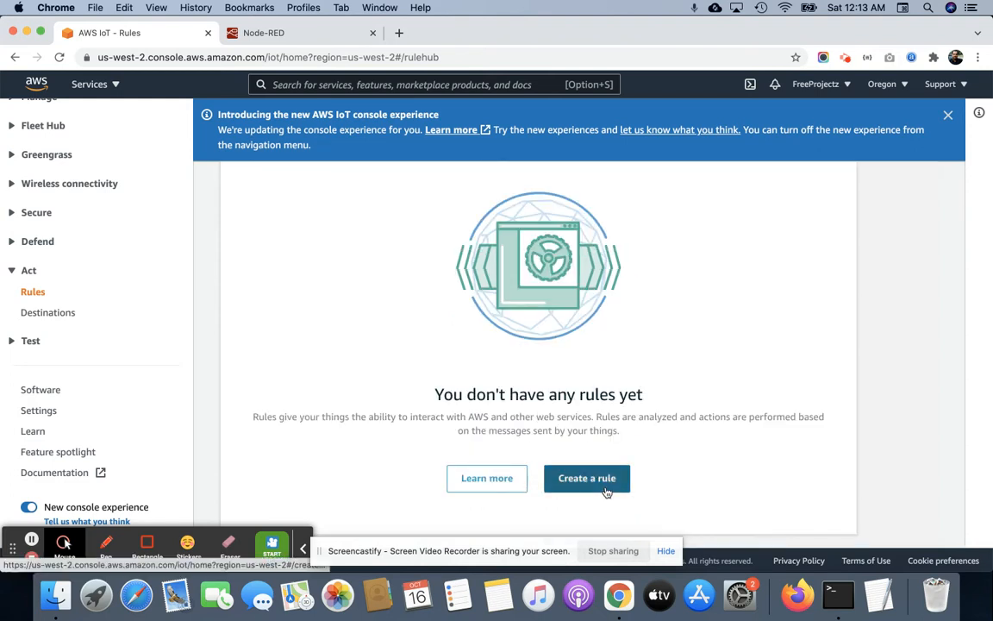
click(587, 476)
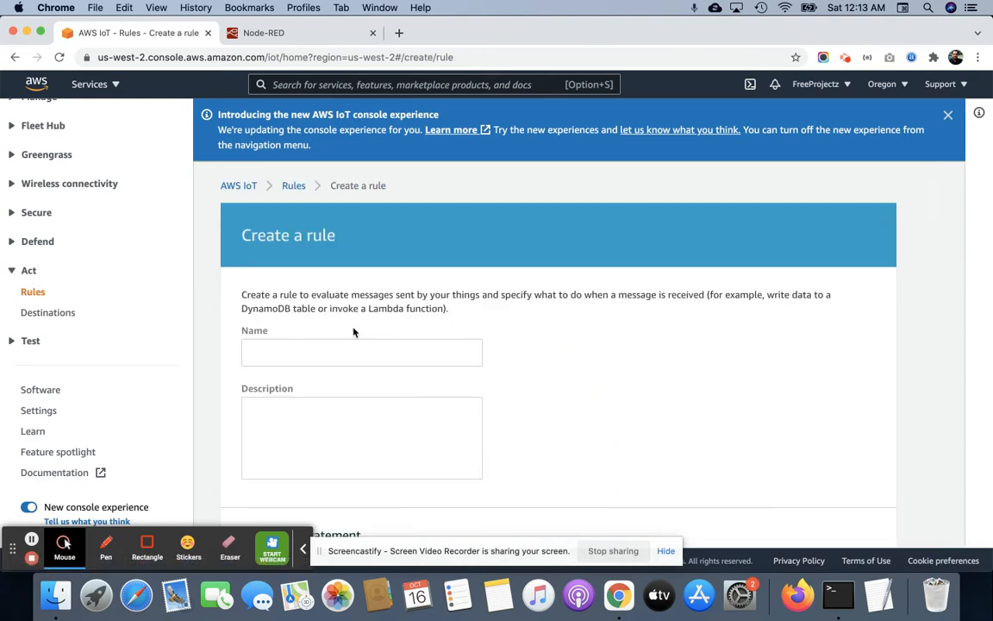
Name the rule node_red_kinesis_firehose_s3.
click(352, 349)
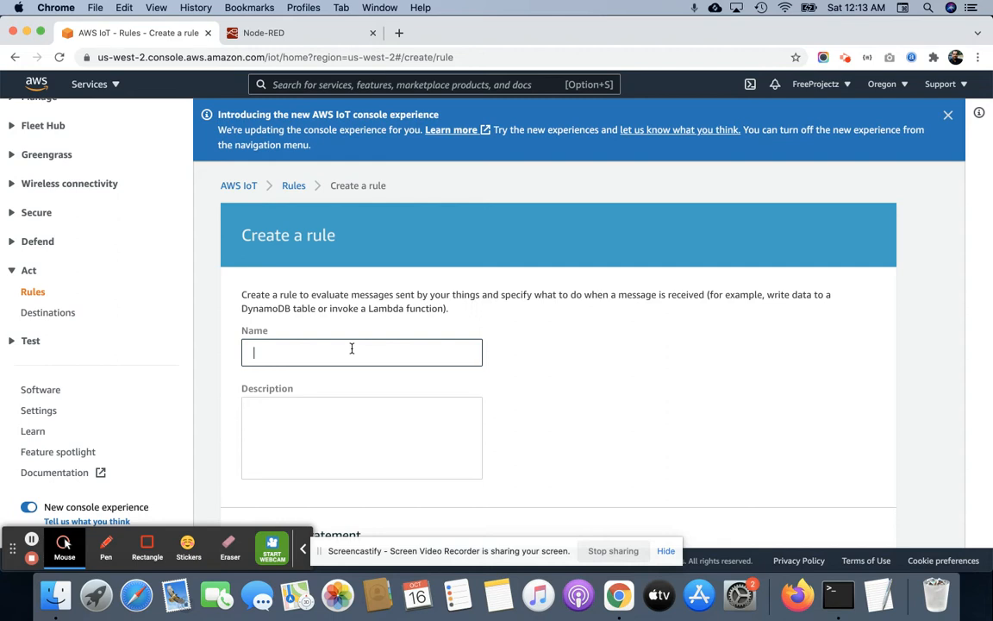
scroll(352, 348, down, 2)
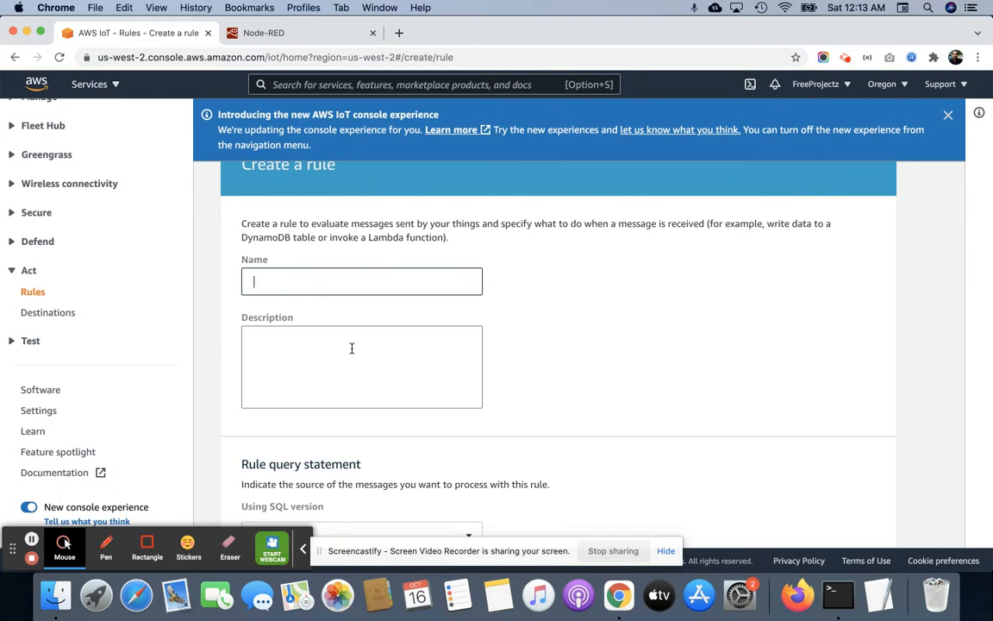
text(node-red)
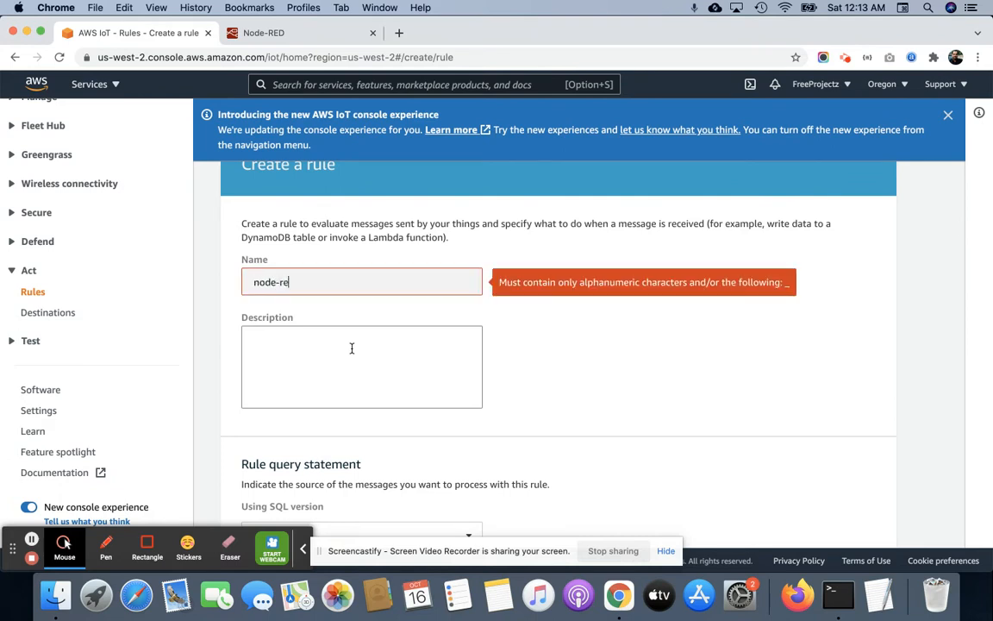
key(BackSpace)
key(BackSpace)
key(BackSpace)
key(BackSpace)
text(_red_)
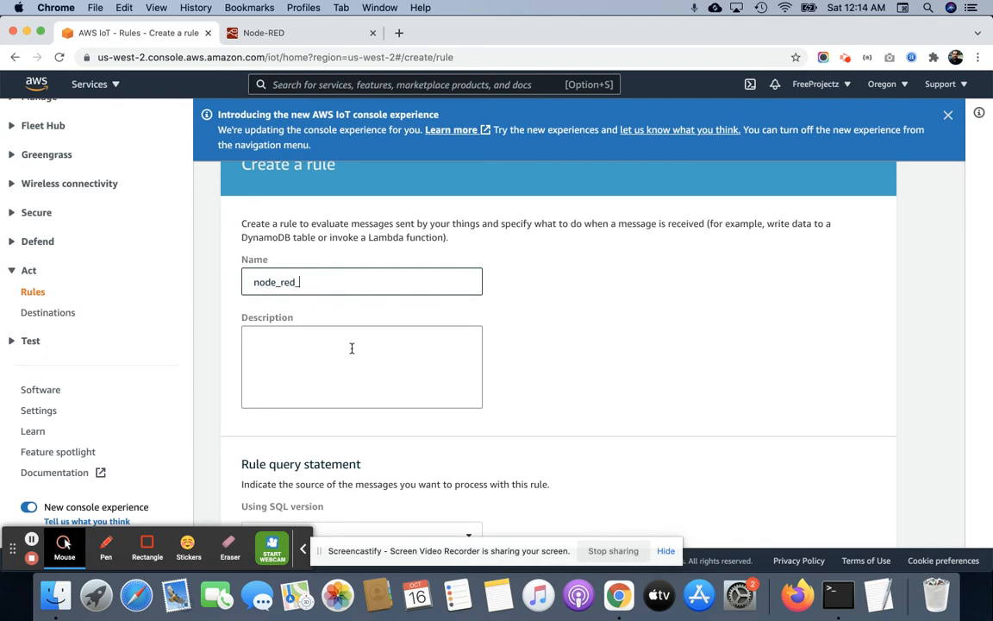
text(kinesis_firehose_s3)
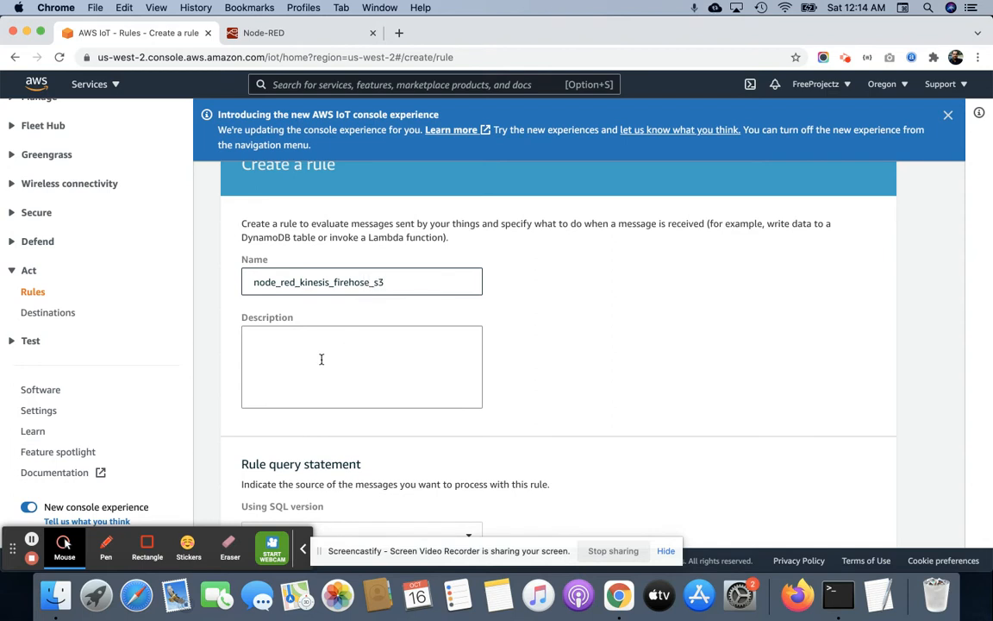
Switch to Node-RED and copy the topic name from the MQTT output node's properties.
scroll(339, 298, down, 3)
click(348, 225)
scroll(517, 281, down, 3)
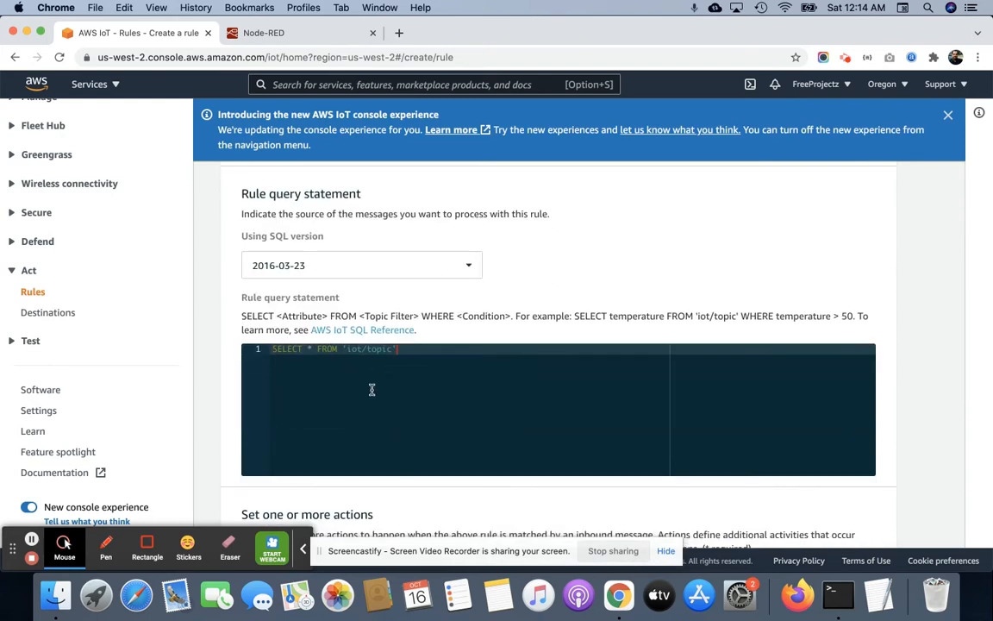
scroll(358, 392, down, 2)
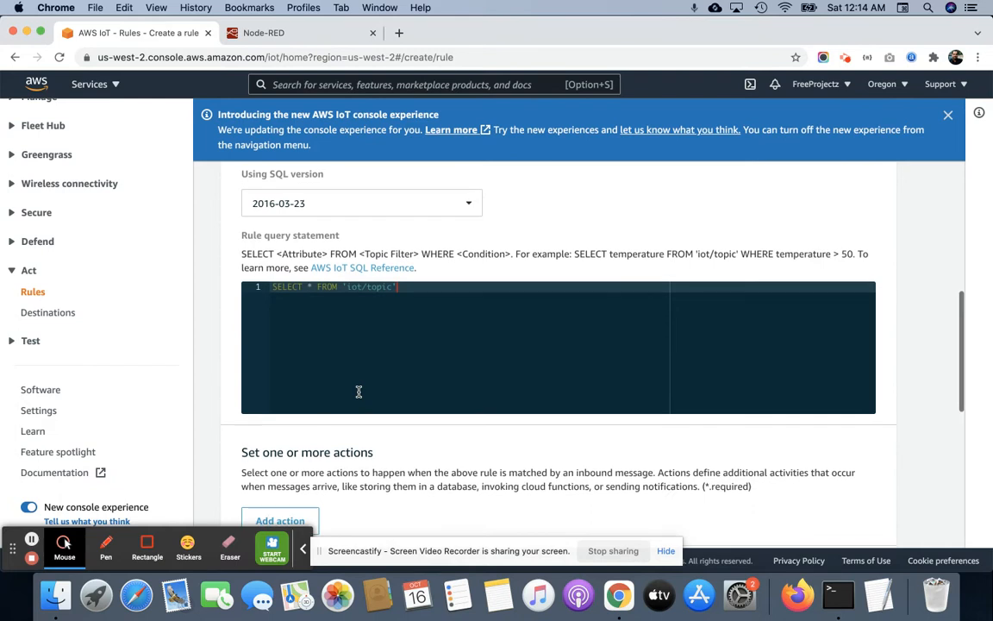
click(309, 36)
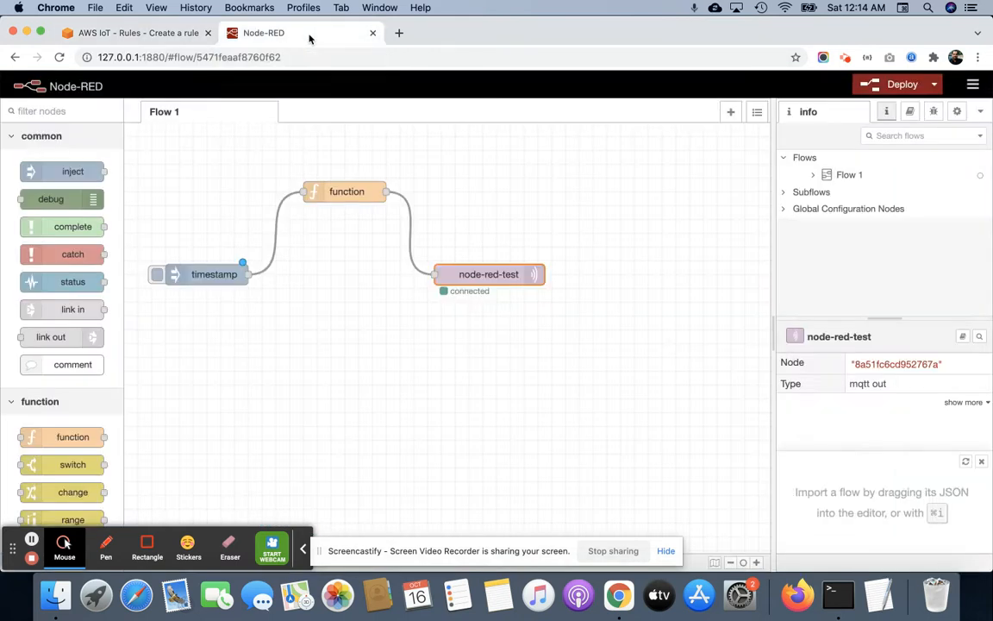
double_click(486, 277)
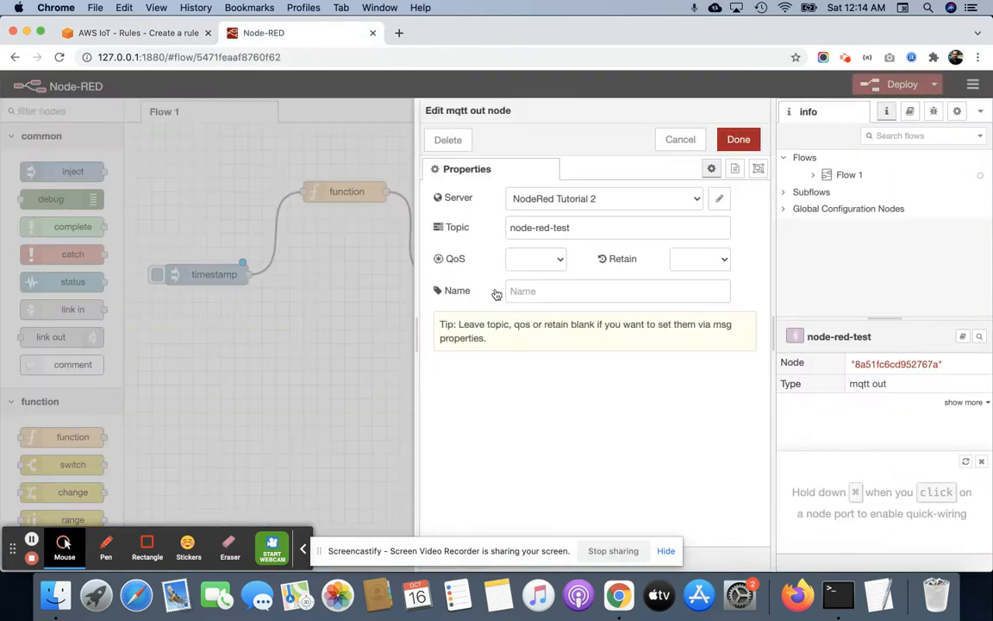
click(546, 231)
key(super+a)
key(super+c)
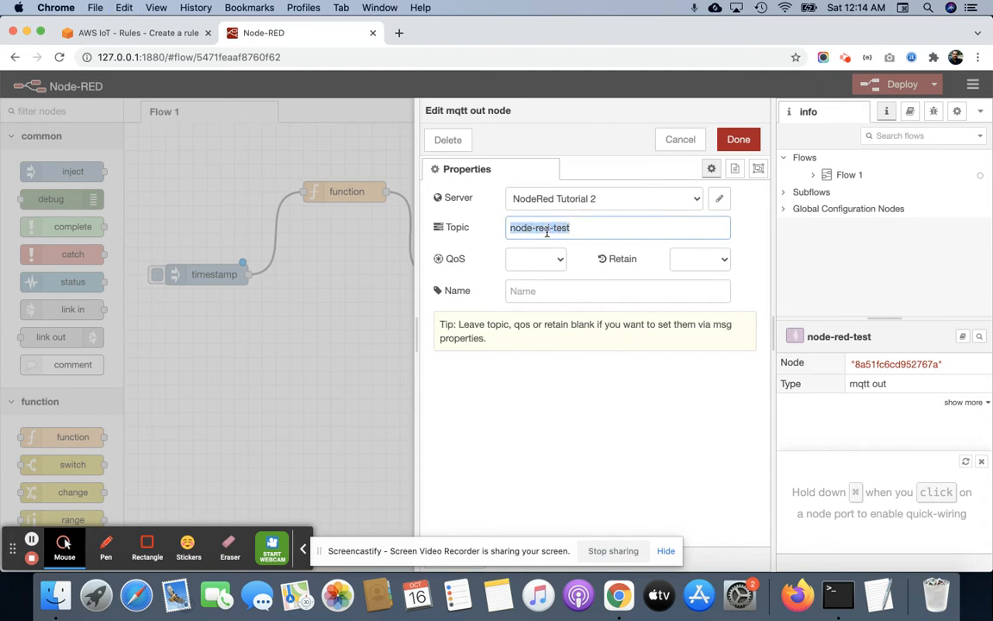
Return to the AWS IoT rule and set its query statement to SELECT * FROM 'node-red-test'.
click(134, 33)
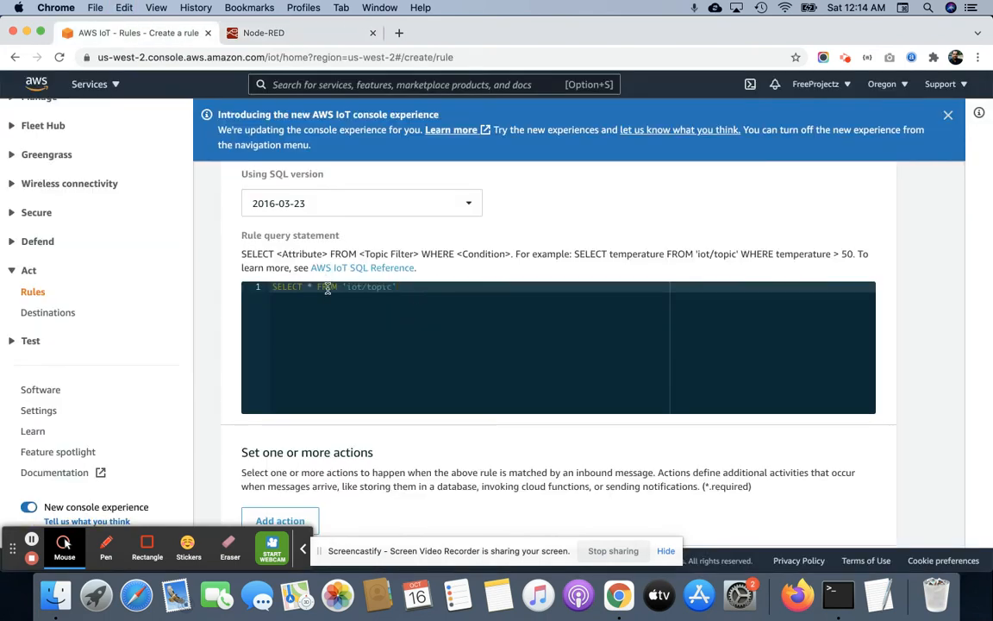
click(379, 290)
drag(380, 289, 392, 289)
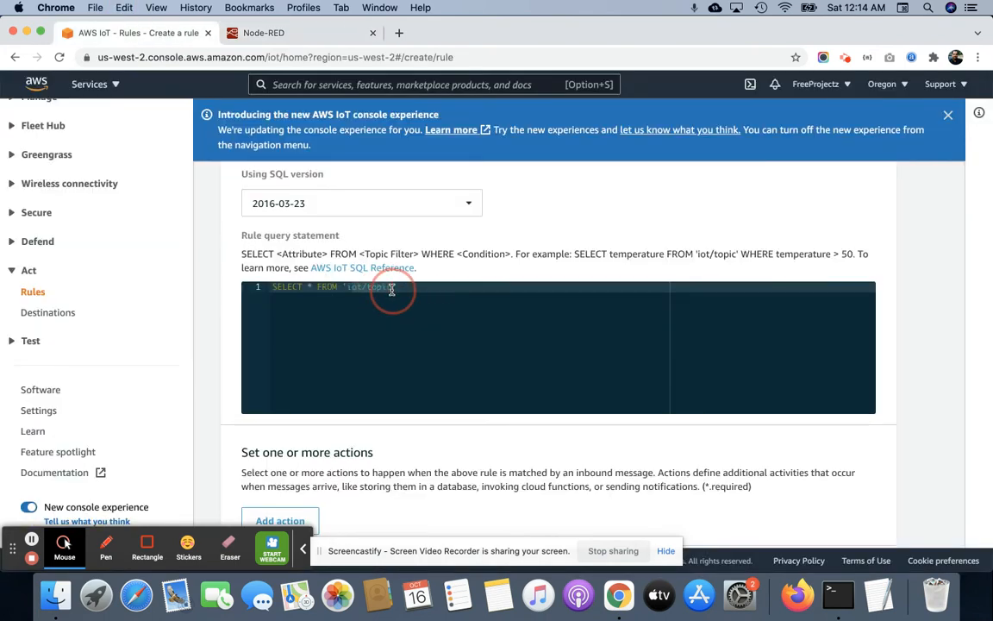
key(BackSpace)
key(super+v)
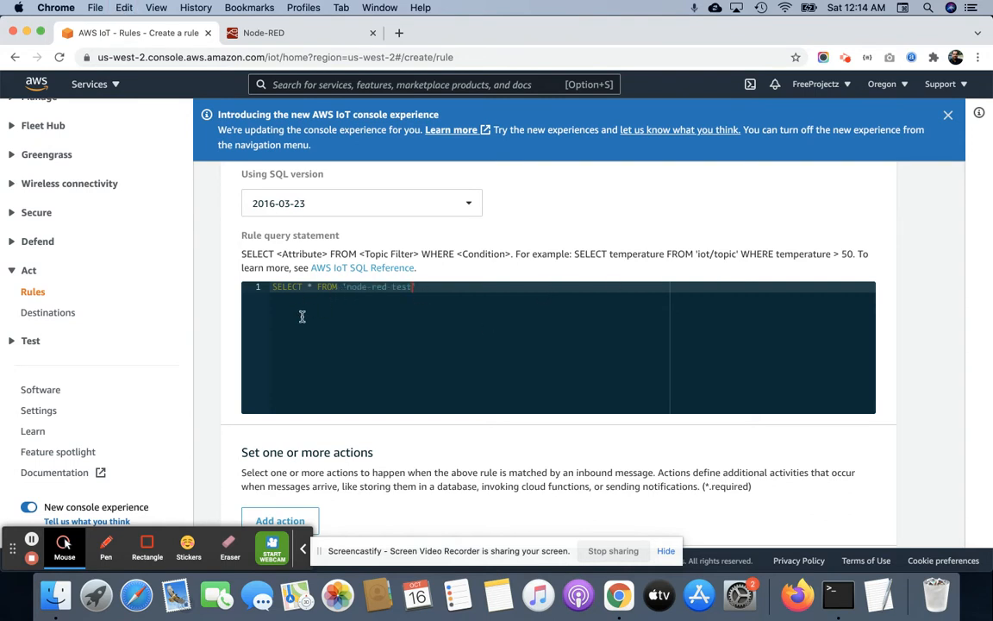
Add a rule action, search the list for "kines" and choose to send messages to an Amazon Kinesis Firehose stream.
scroll(338, 284, down, 2)
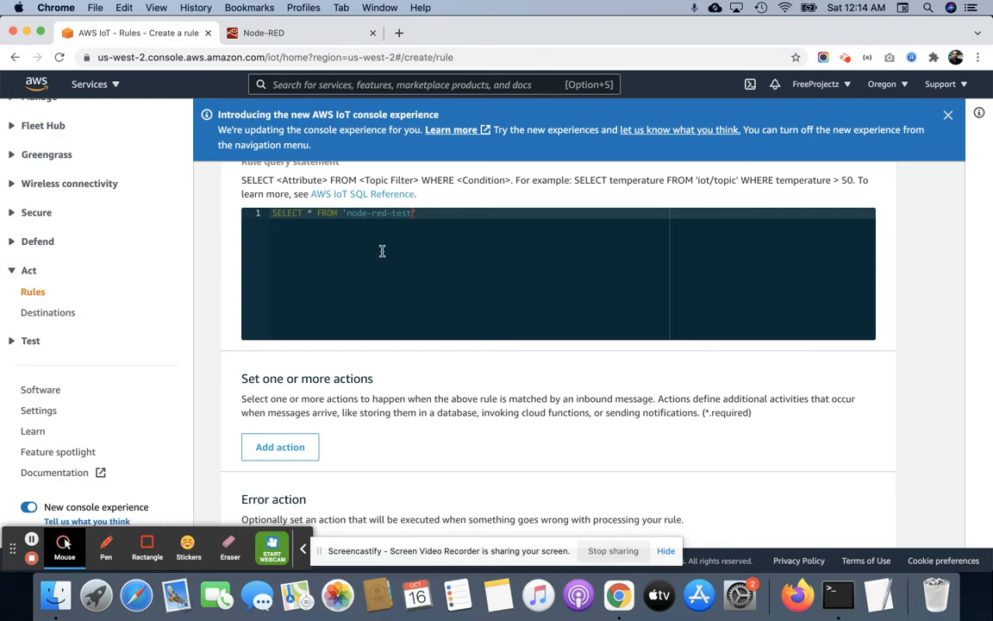
scroll(382, 251, down, 4)
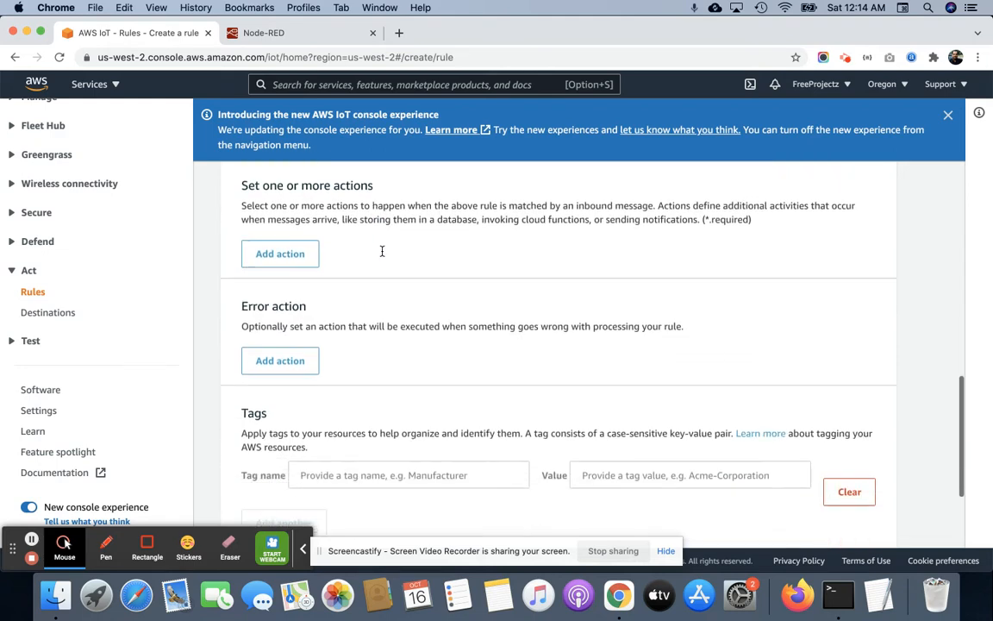
scroll(382, 252, down, 2)
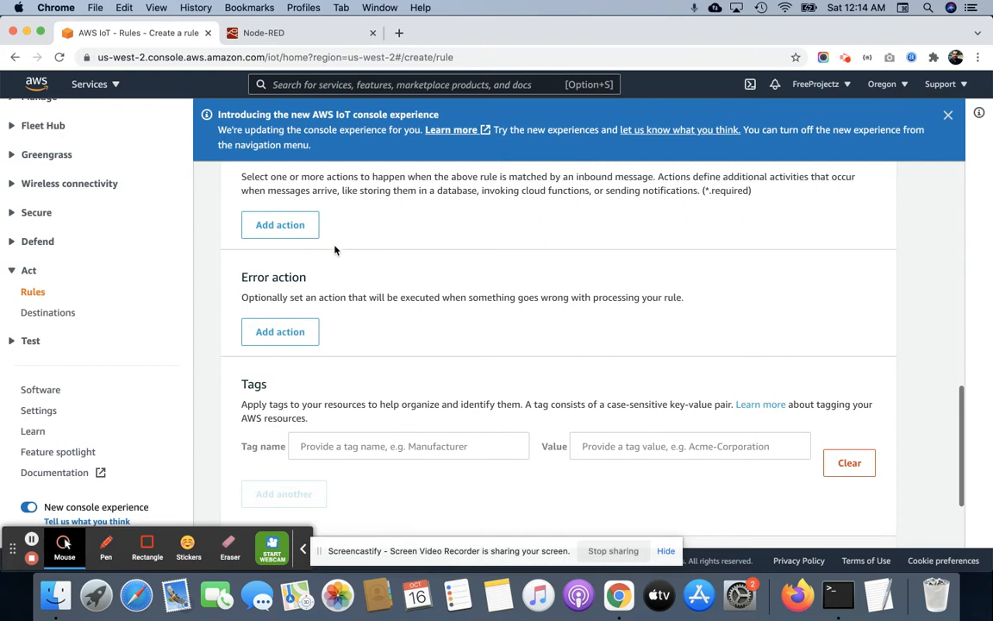
click(274, 223)
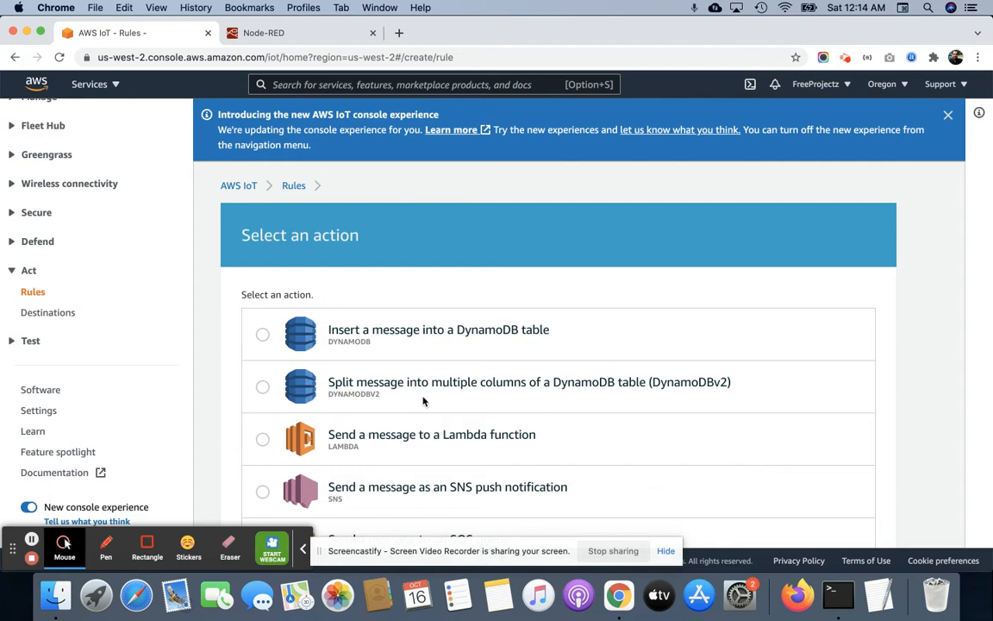
scroll(422, 400, down, 4)
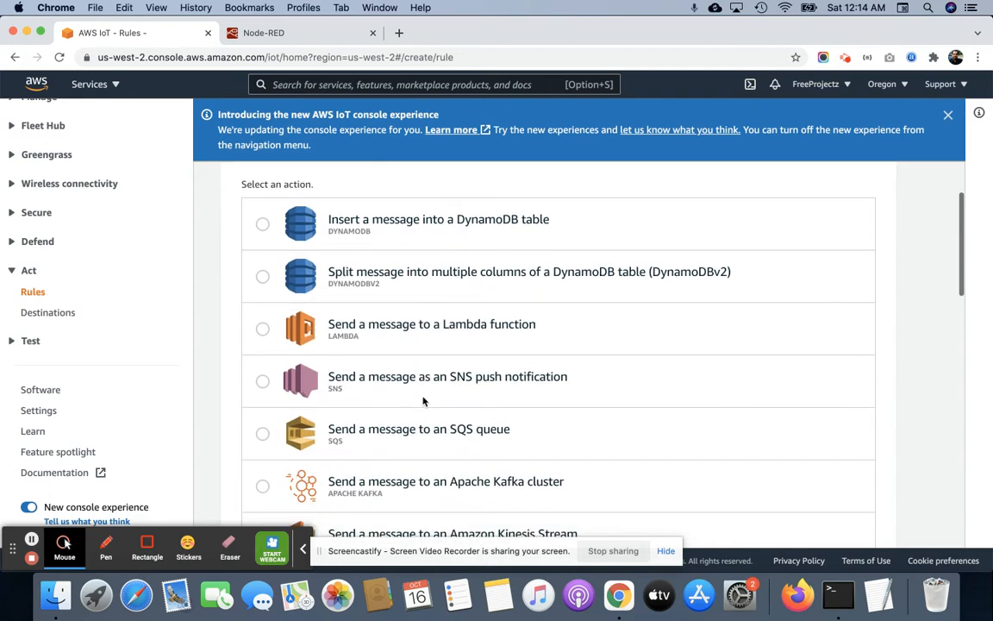
key(super+f)
text(kines)
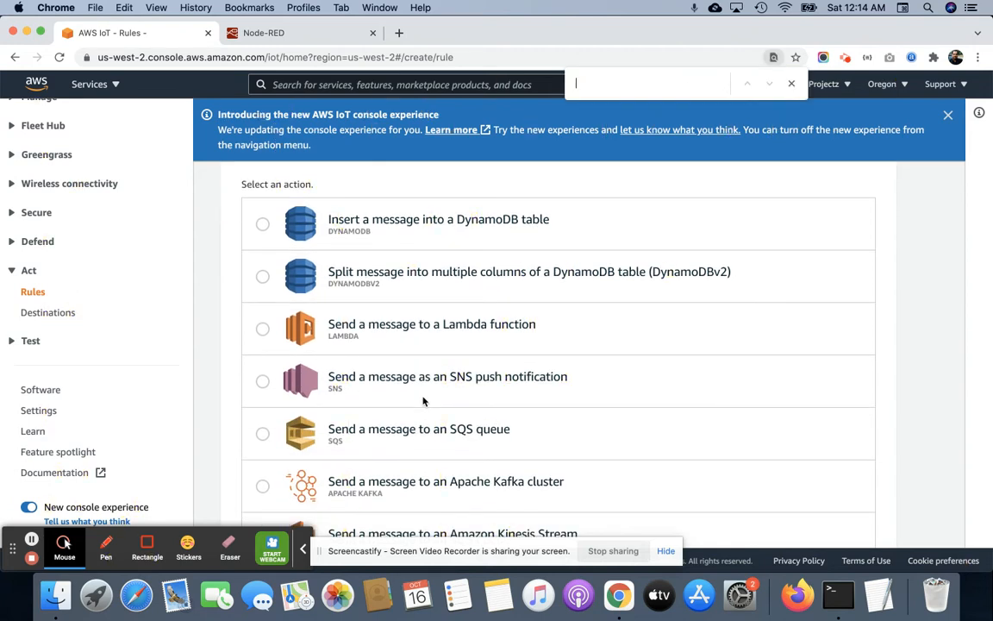
scroll(422, 400, down, 5)
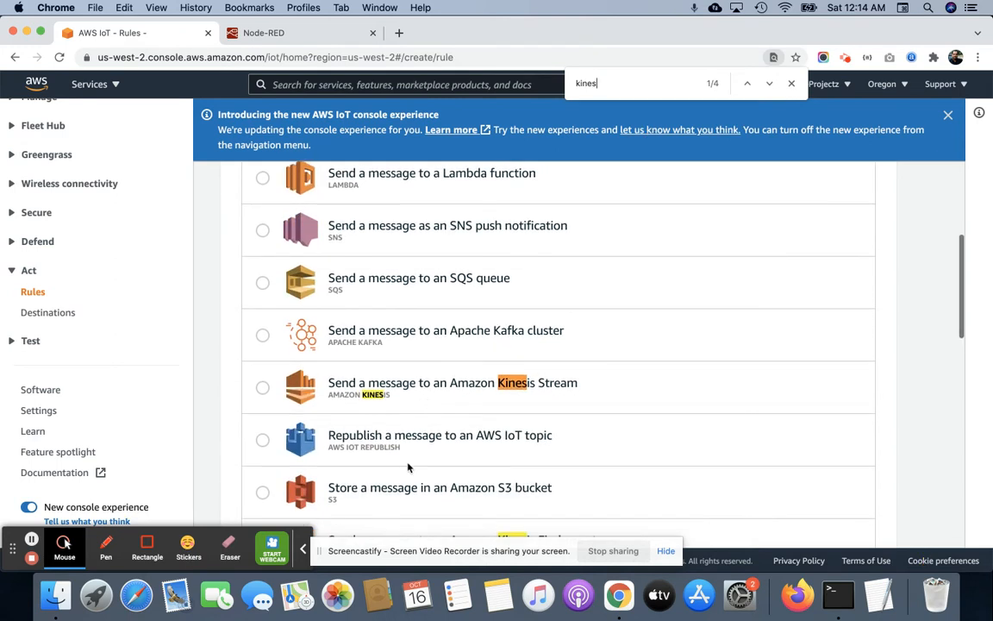
scroll(459, 383, down, 5)
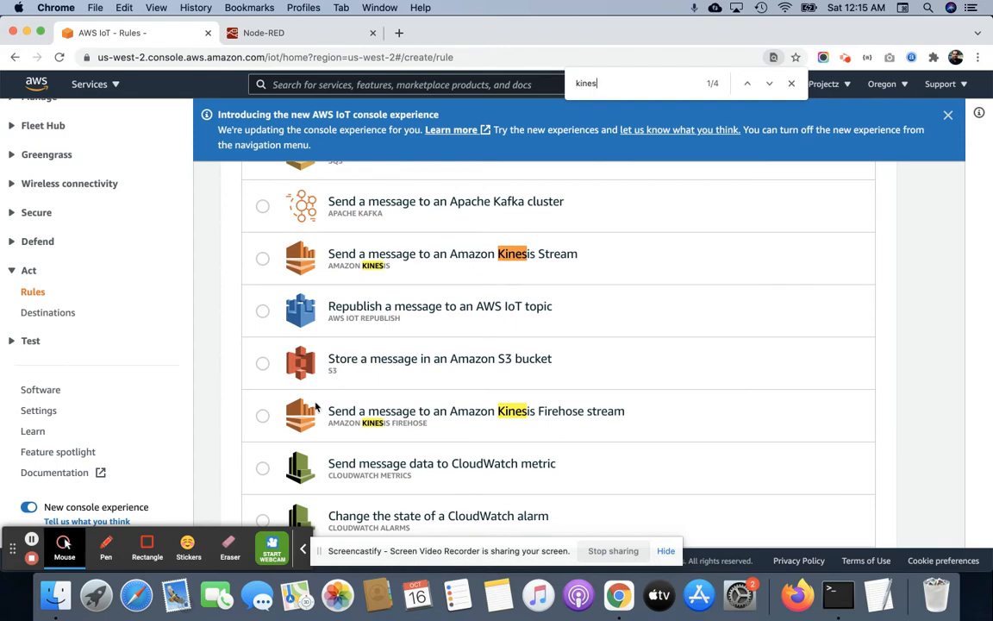
click(262, 416)
scroll(585, 396, down, 10)
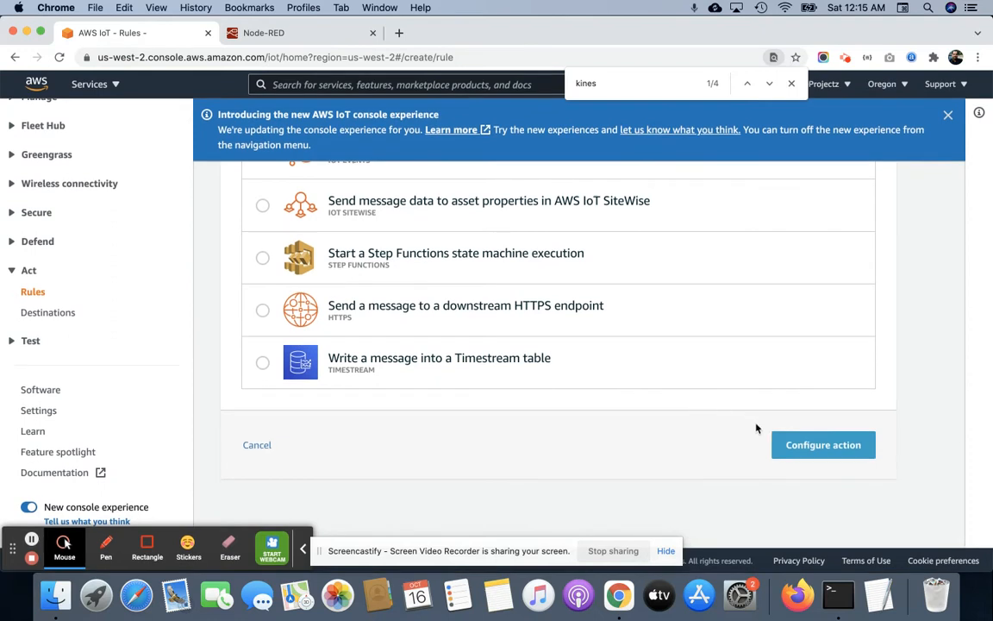
Open the Firehose action's configuration and start creating a new delivery stream resource for it.
click(817, 445)
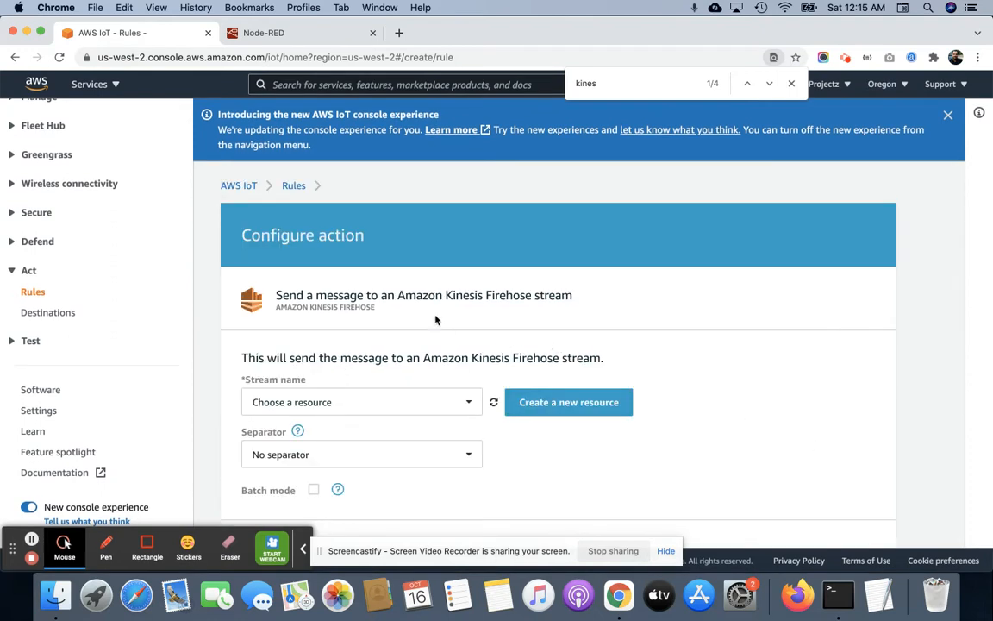
click(412, 412)
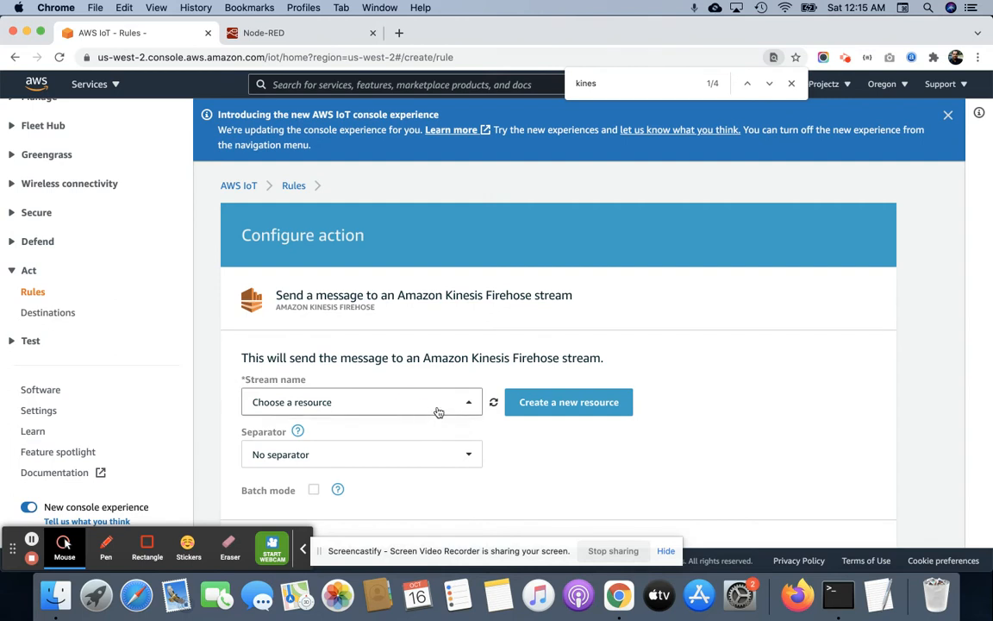
click(589, 412)
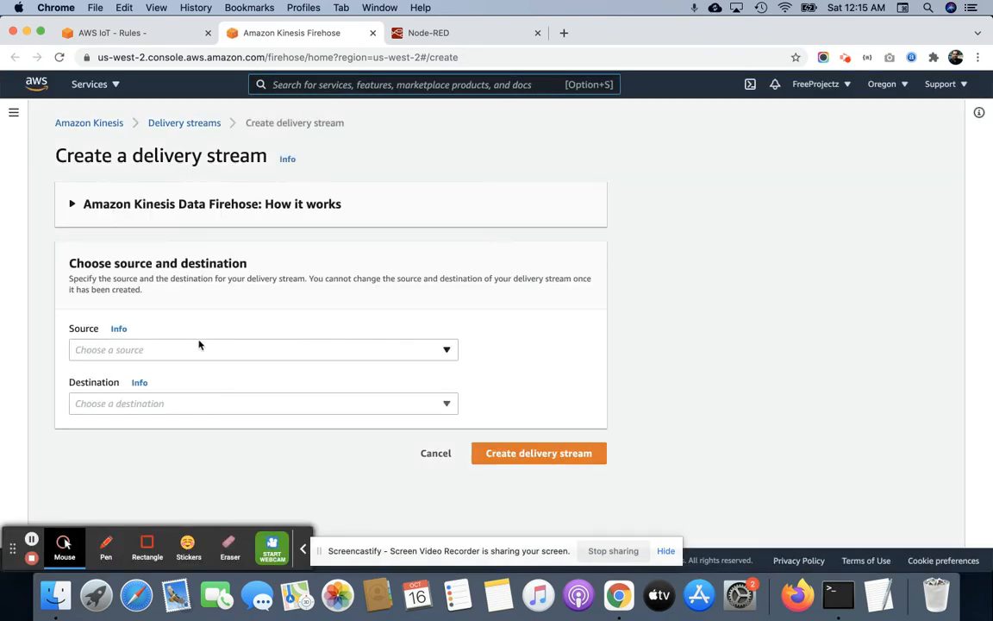
Set the delivery stream's source to Direct PUT and its destination to Amazon S3.
click(199, 349)
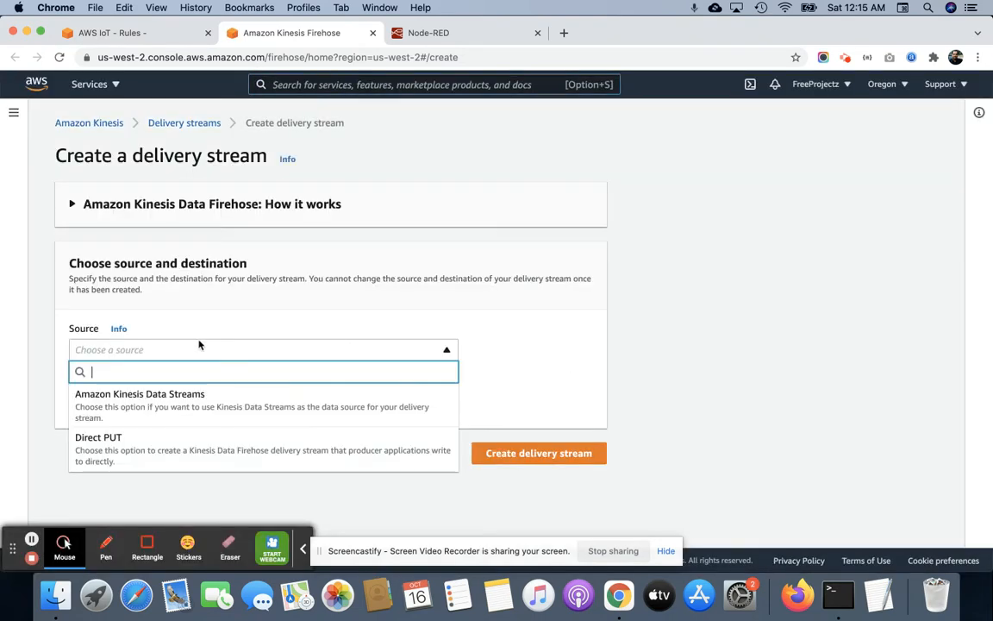
click(419, 270)
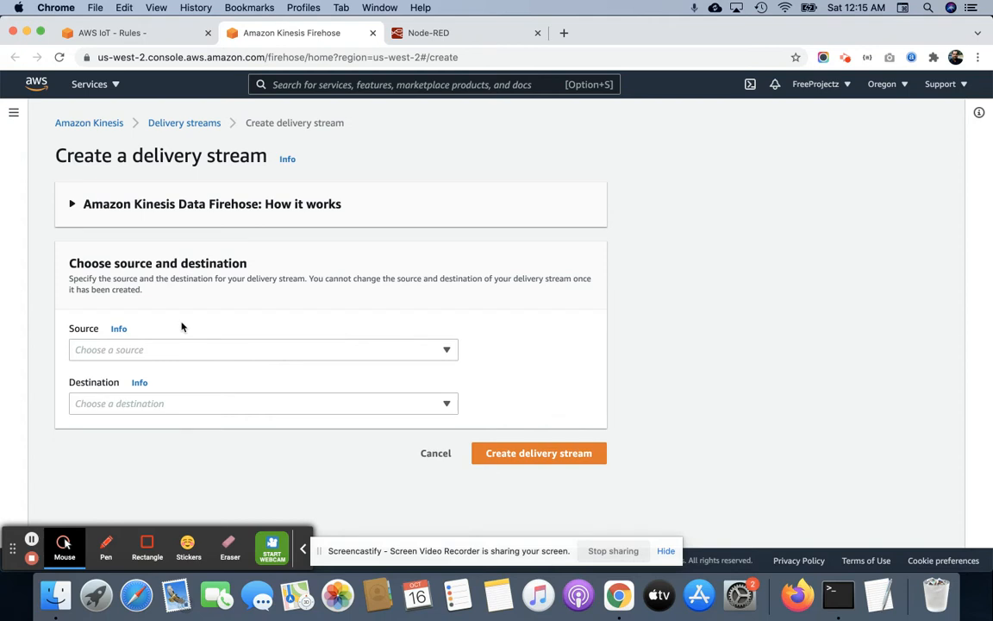
click(169, 205)
click(169, 204)
click(194, 349)
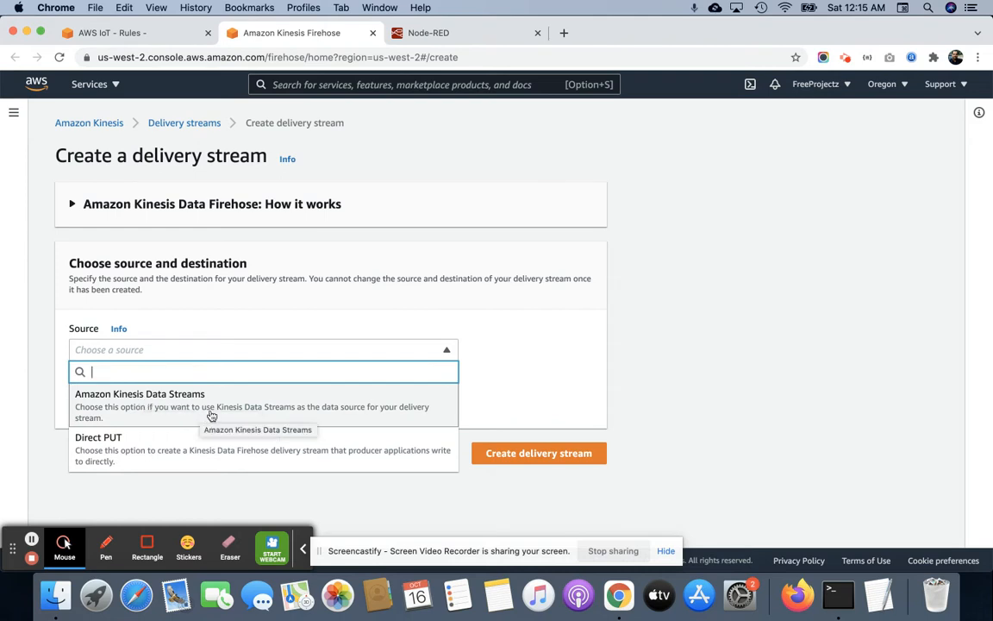
click(190, 462)
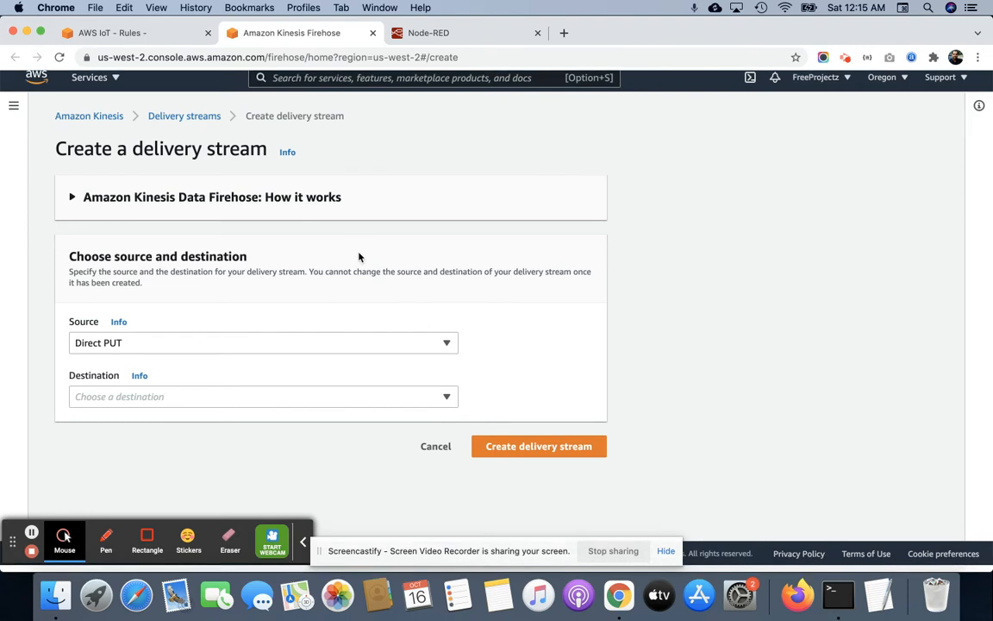
click(167, 403)
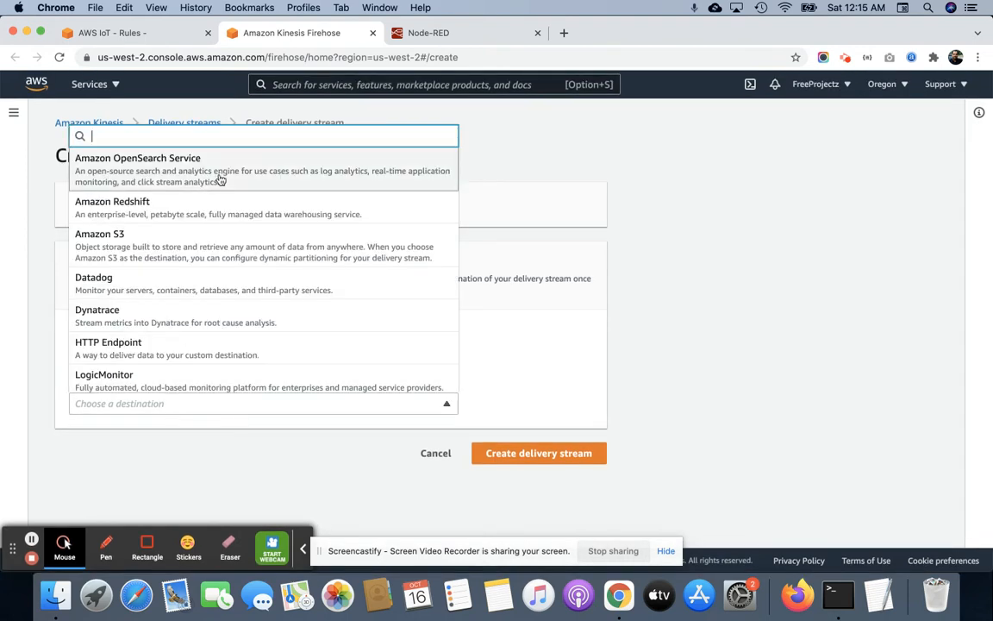
click(185, 243)
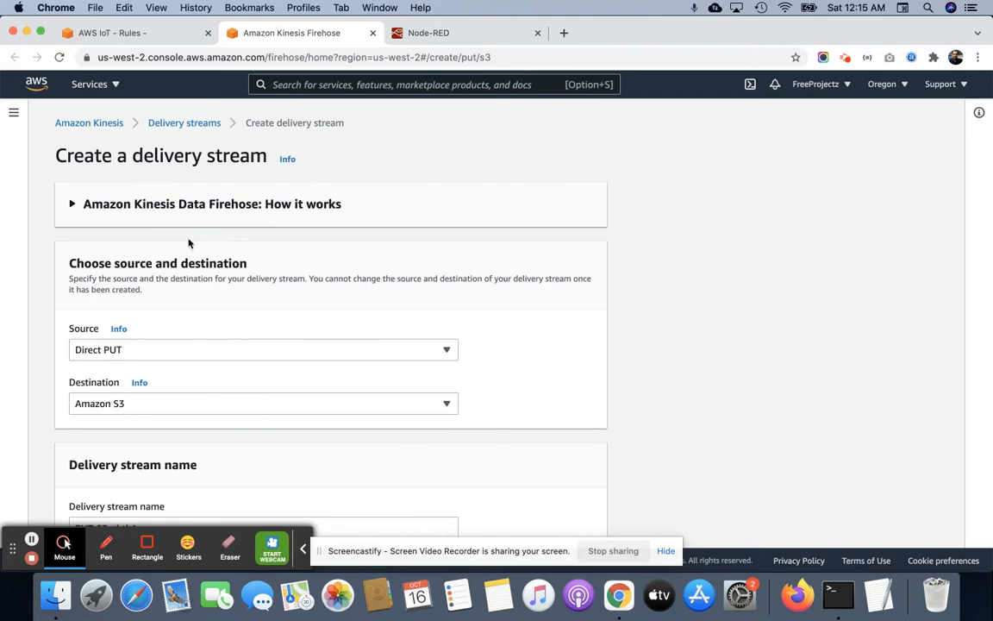
Review the delivery stream's name and browse the existing S3 buckets available as its destination.
scroll(260, 347, down, 5)
triple_click(210, 322)
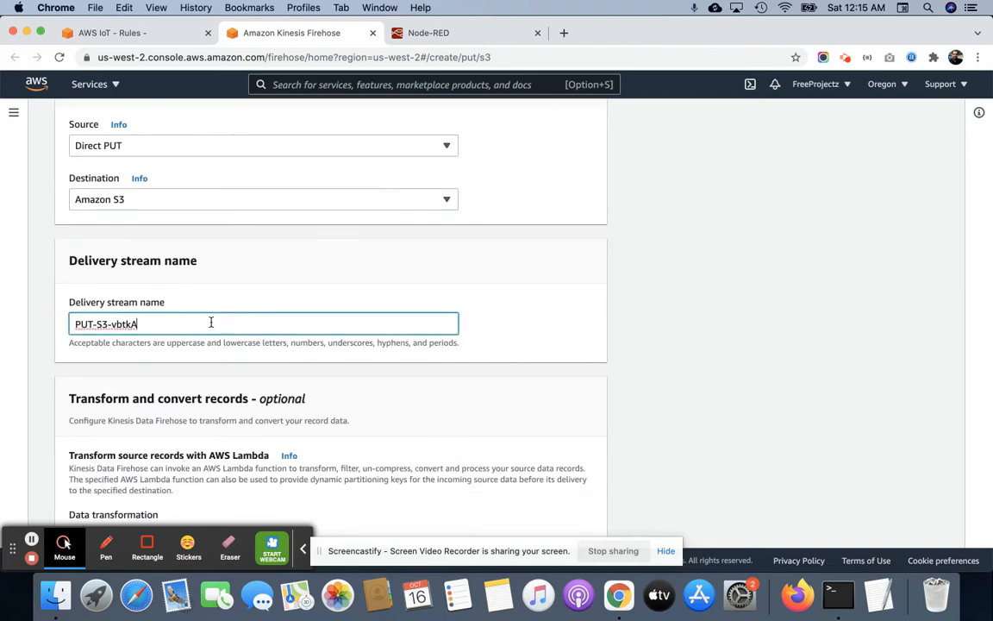
scroll(211, 322, up, 3)
scroll(211, 324, down, 3)
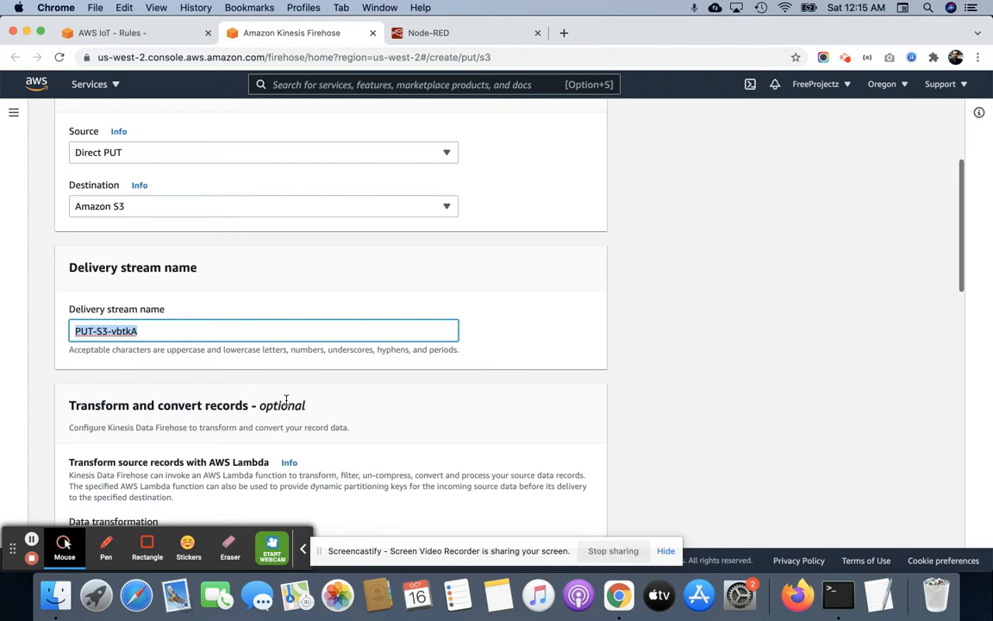
scroll(655, 381, down, 10)
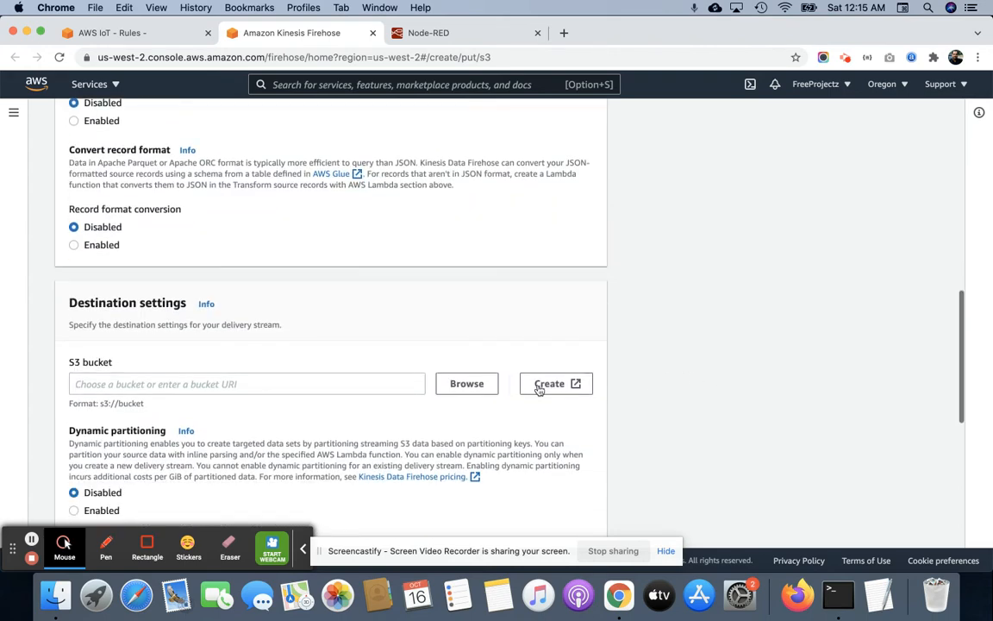
click(468, 385)
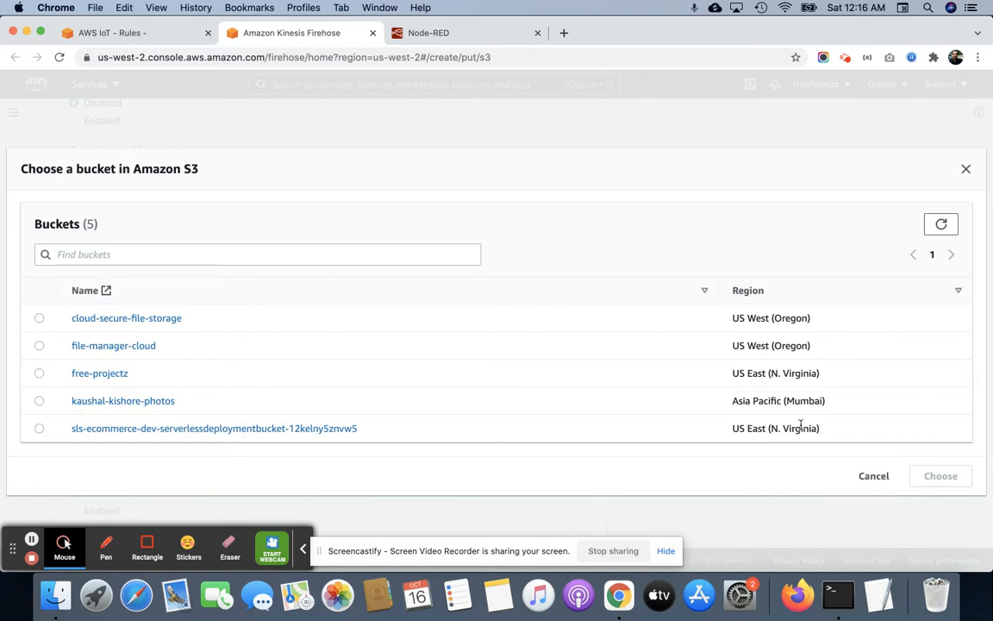
click(871, 476)
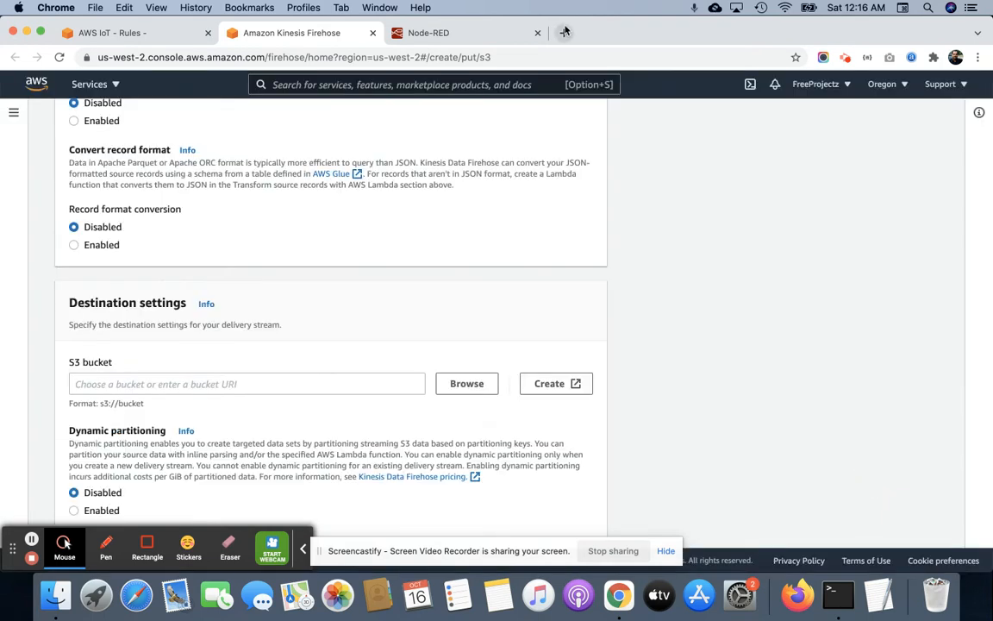
Search the AWS services for s3, open the S3 console in a separate tab and start creating a bucket.
click(380, 80)
text(s3)
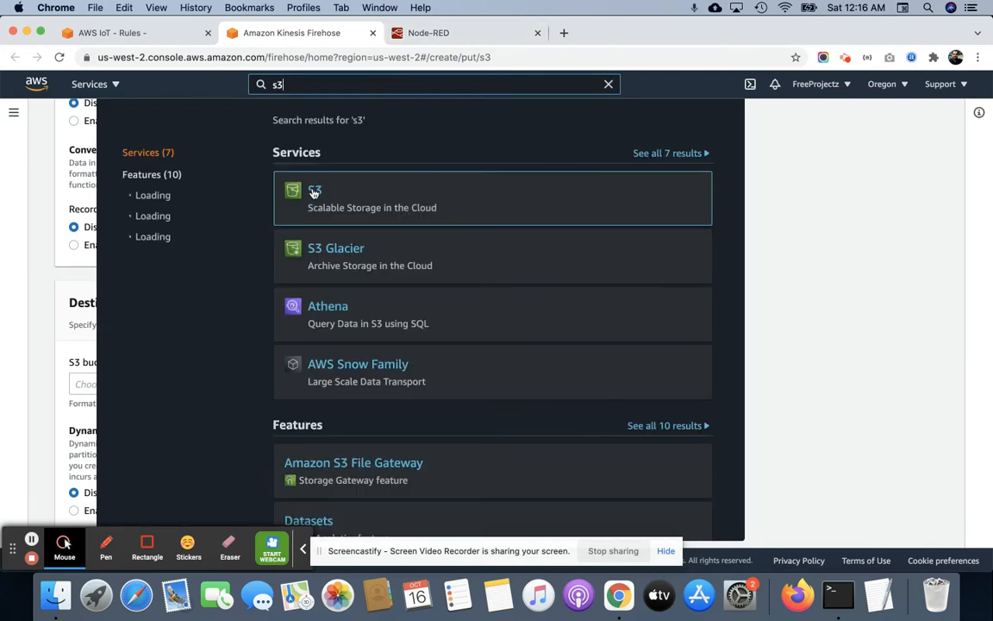
super+click(314, 192)
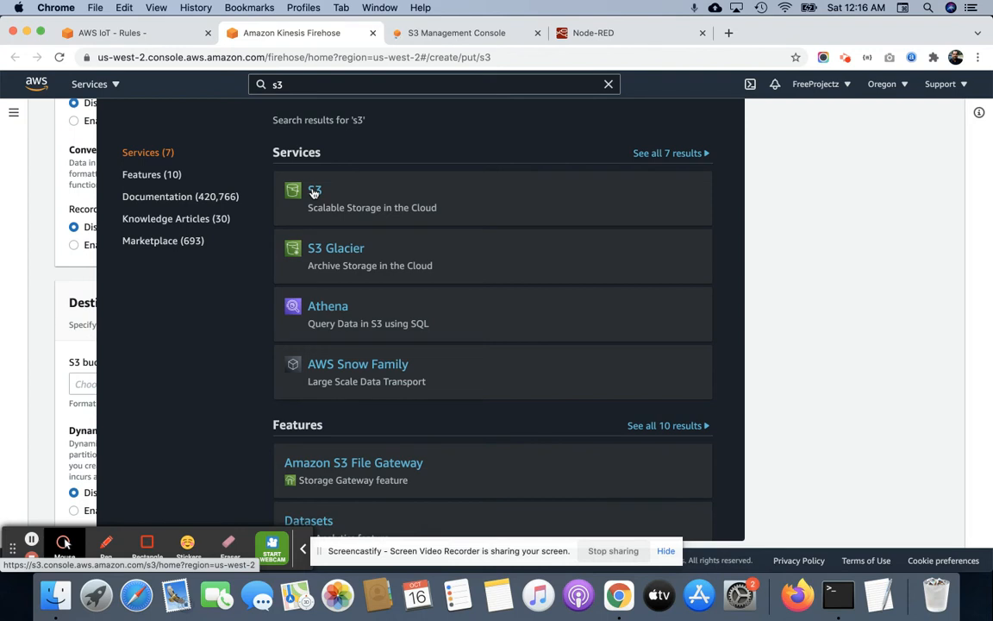
click(469, 33)
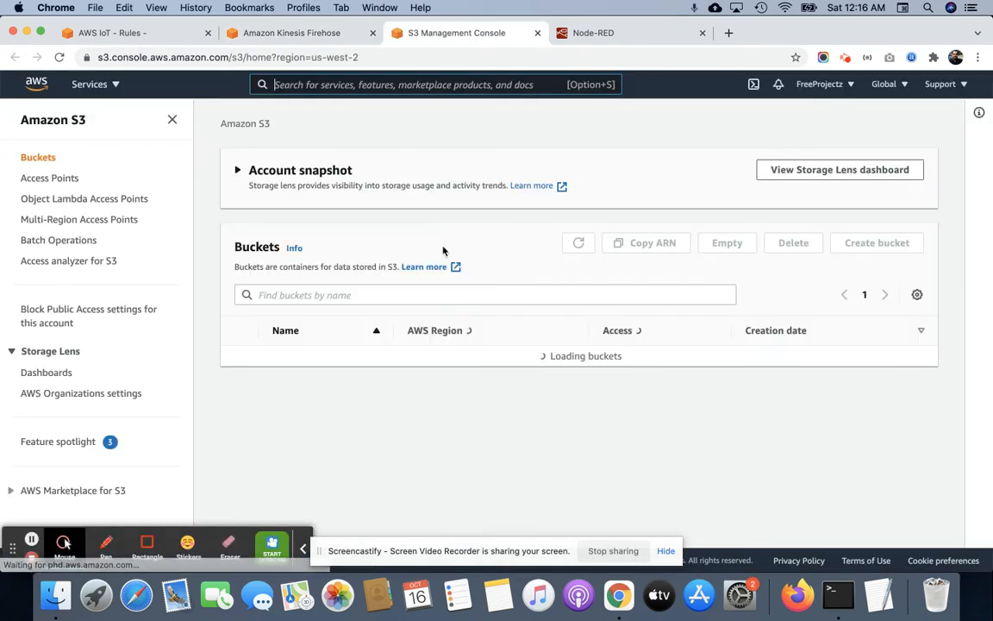
click(864, 250)
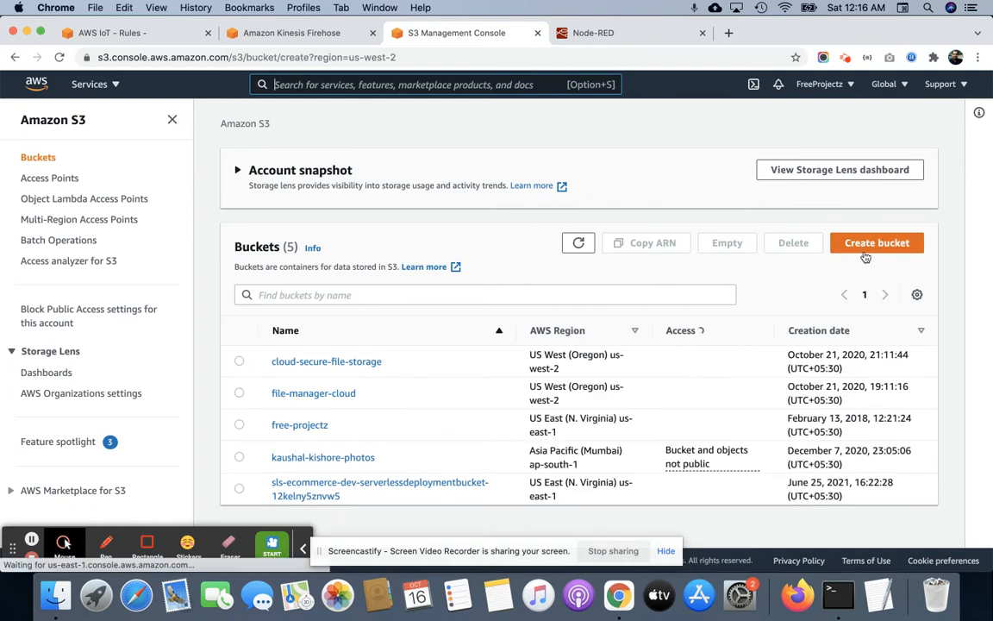
Name the bucket node_red_firhose_data and try to create it with the default settings.
click(189, 287)
text(node_red_fir)
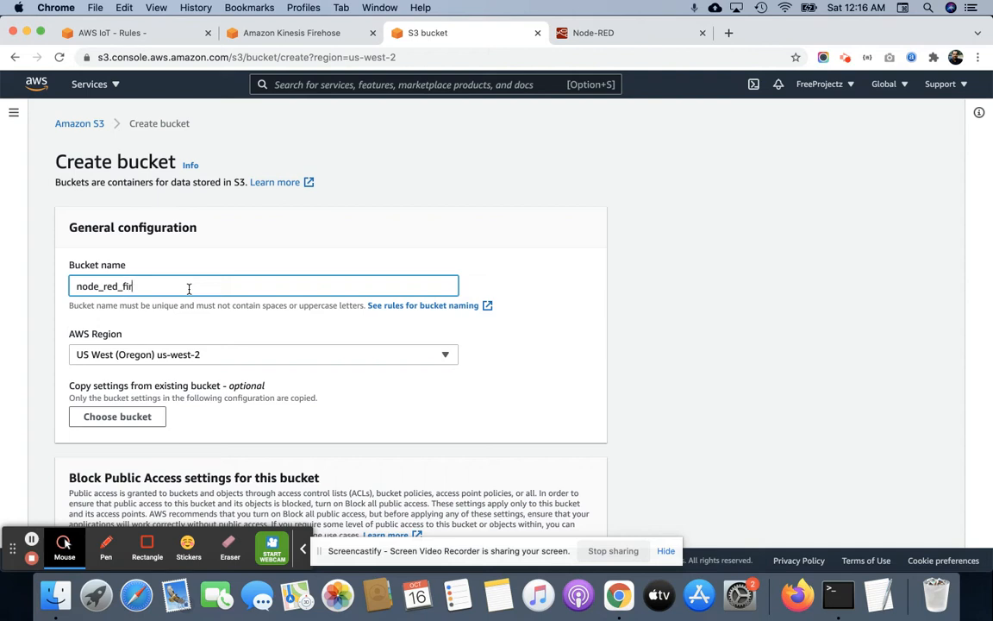
text(hose_data)
scroll(101, 348, down, 2)
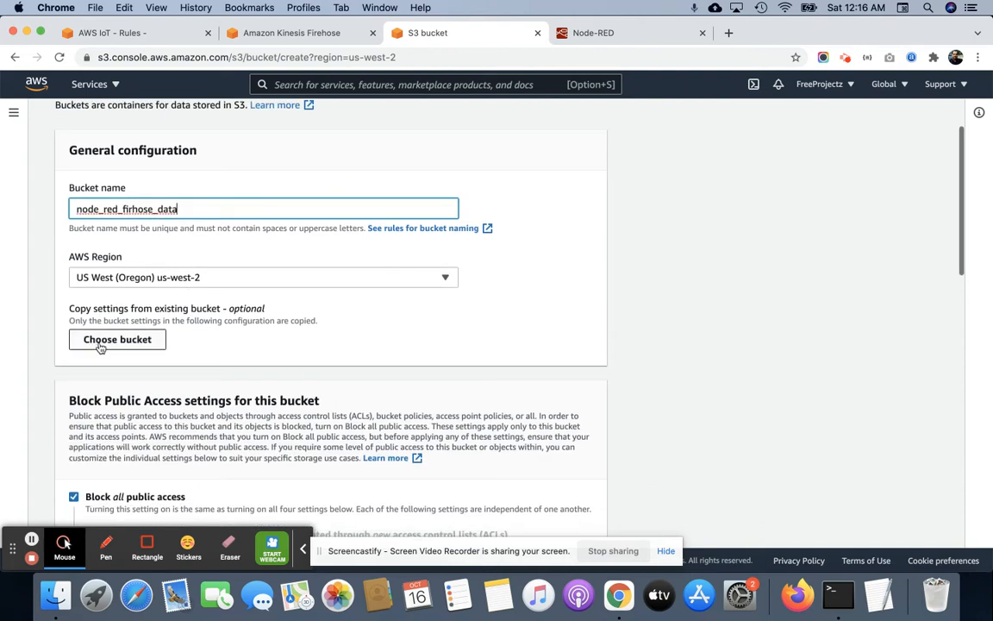
scroll(210, 370, down, 10)
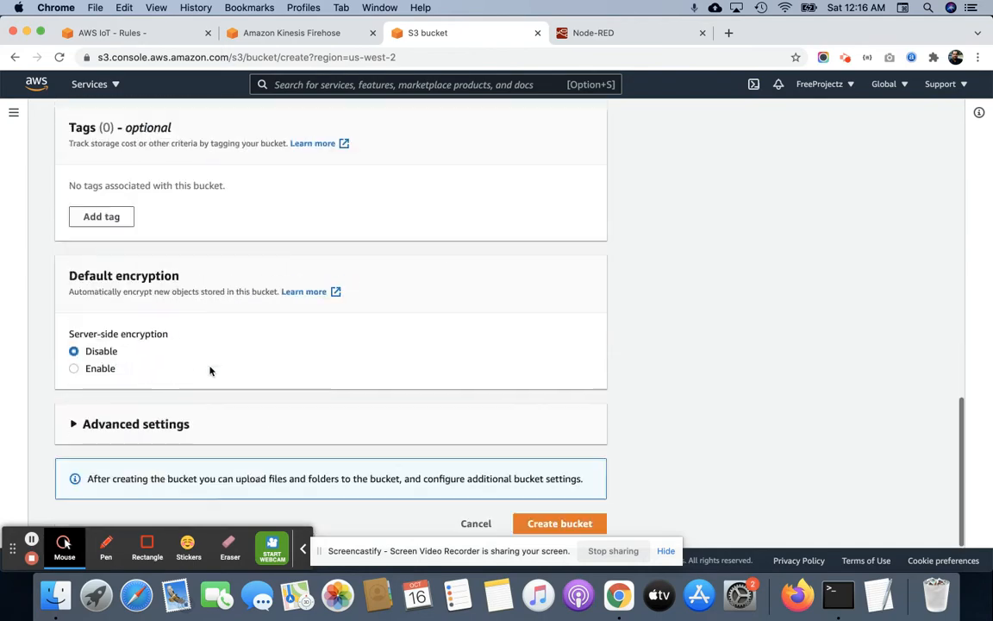
click(540, 523)
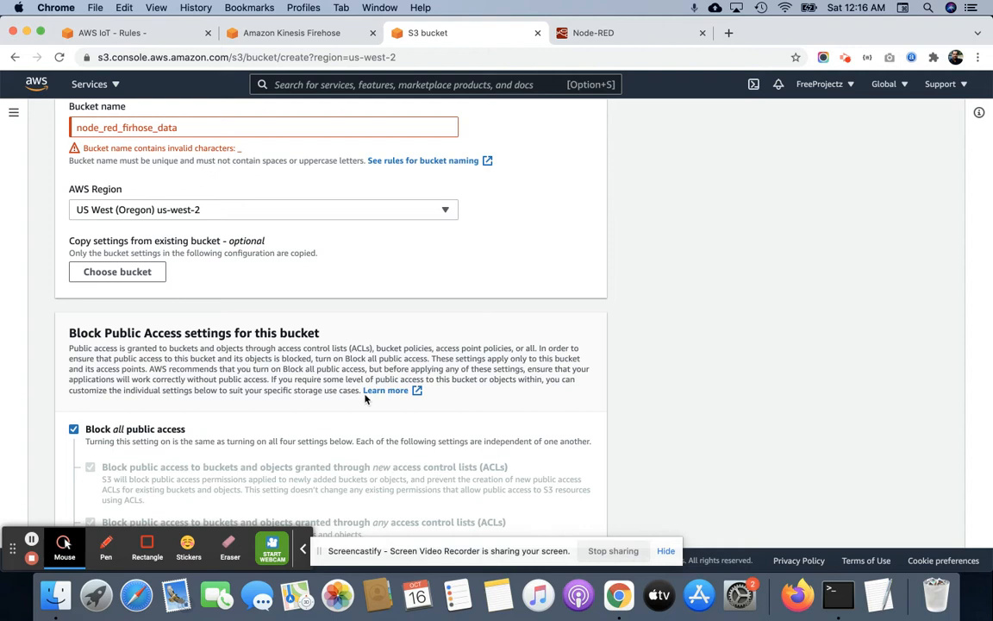
Replace the underscores in the bucket name with hyphens.
click(107, 128)
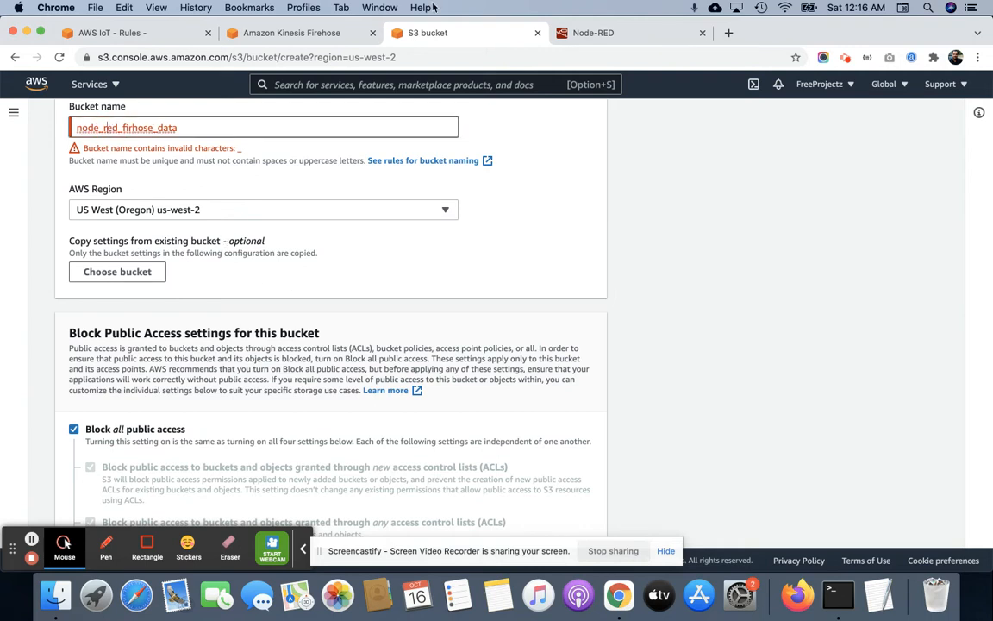
key(BackSpace)
text(-)
key(Right)
key(Right)
key(Right)
key(Right)
key(Delete)
text(-)
key(BackSpace)
text(-)
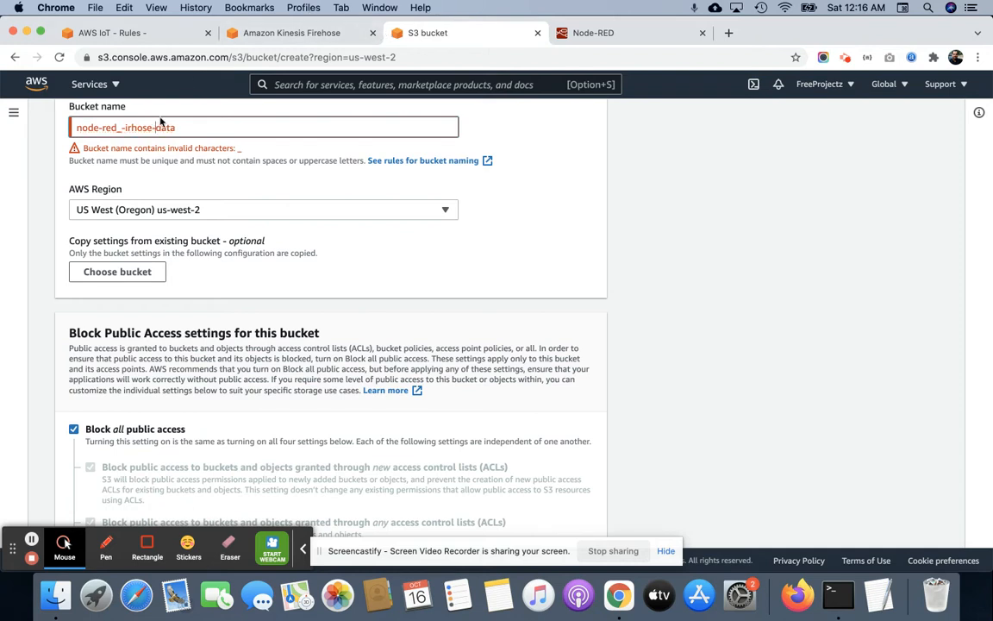
Correct the bucket name to node-red-firehose-data and create the bucket.
click(126, 129)
text(fie)
key(BackSpace)
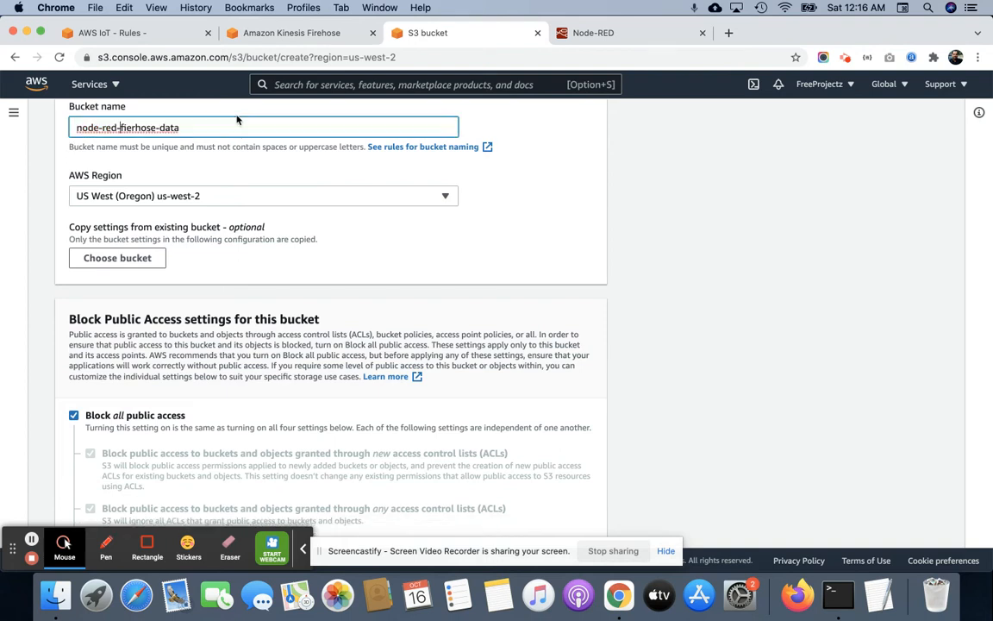
key(BackSpace)
key(Right)
text(e)
scroll(258, 297, down, 15)
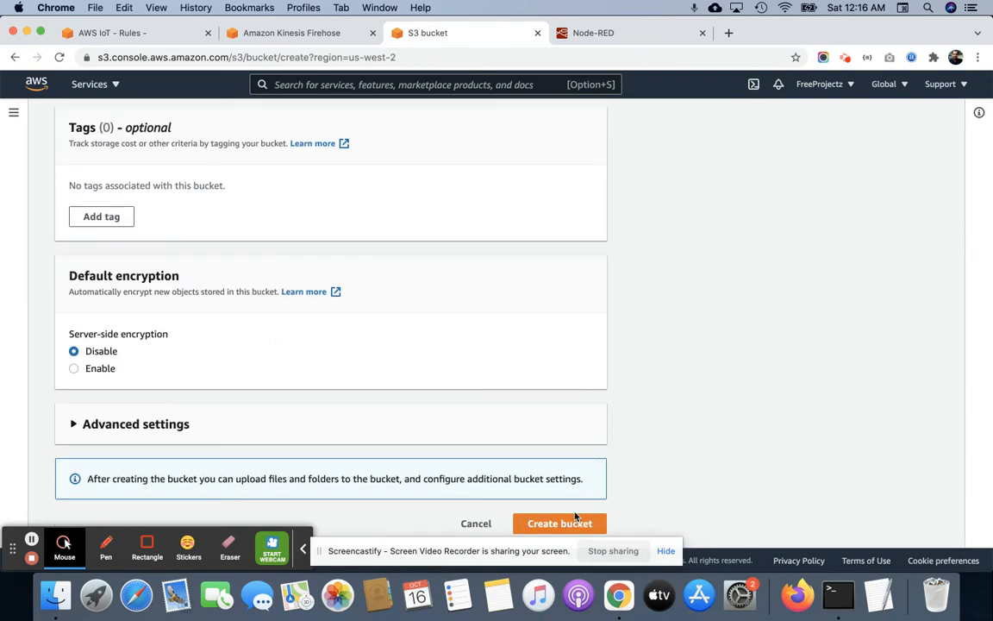
click(576, 517)
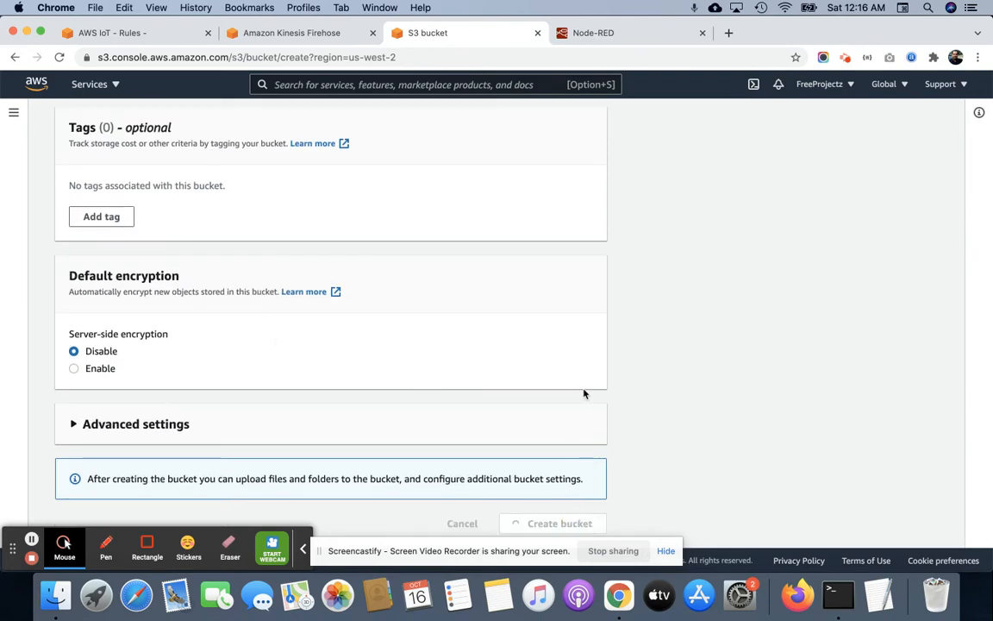
scroll(336, 278, up, 5)
scroll(336, 277, up, 5)
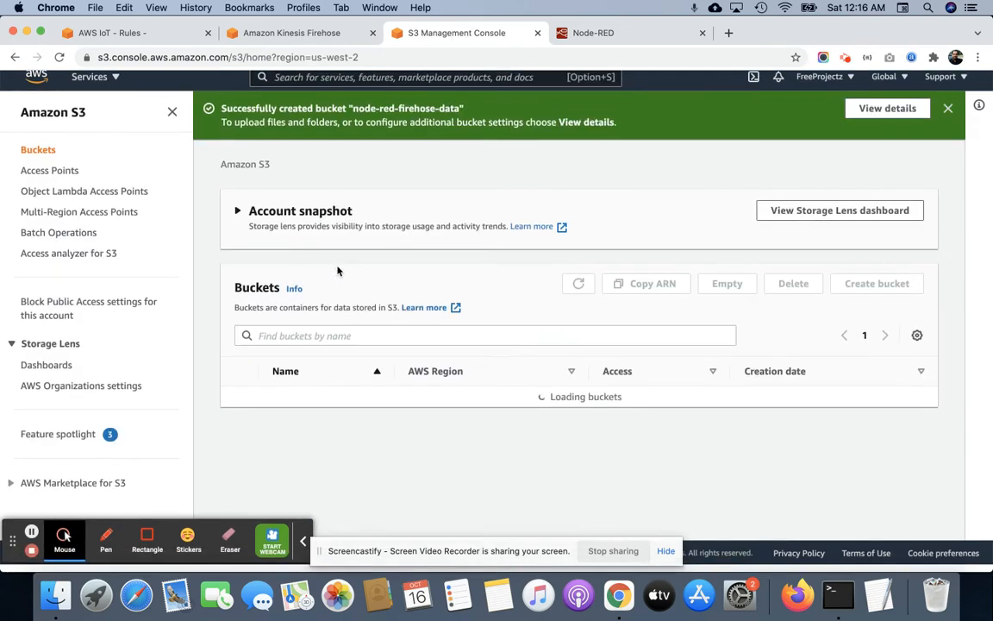
scroll(361, 410, down, 1)
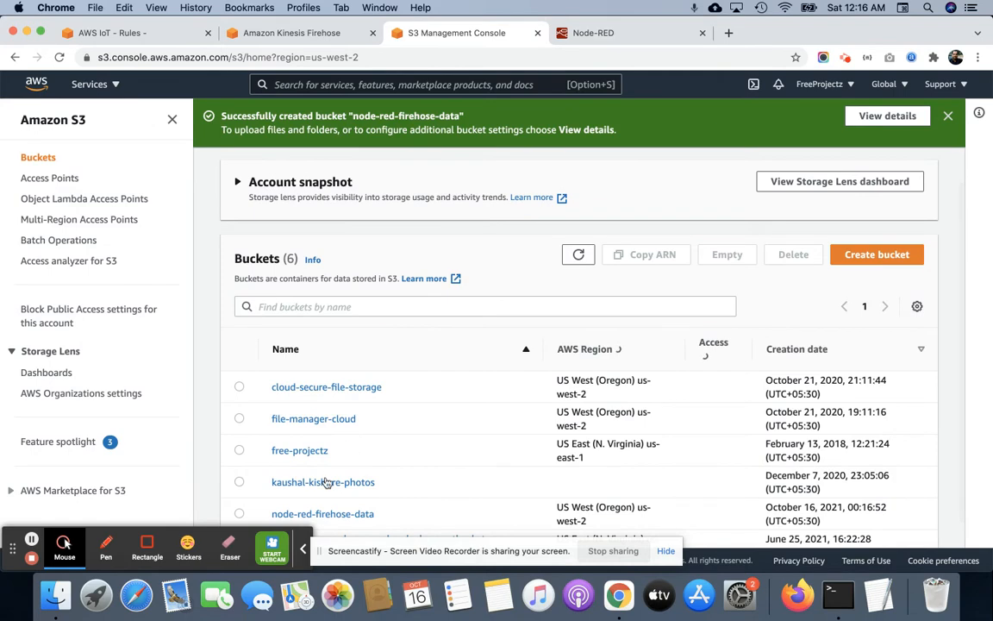
Return to the Firehose delivery stream, refresh the bucket list and choose node-red-firehose-data as the destination S3 bucket.
click(289, 33)
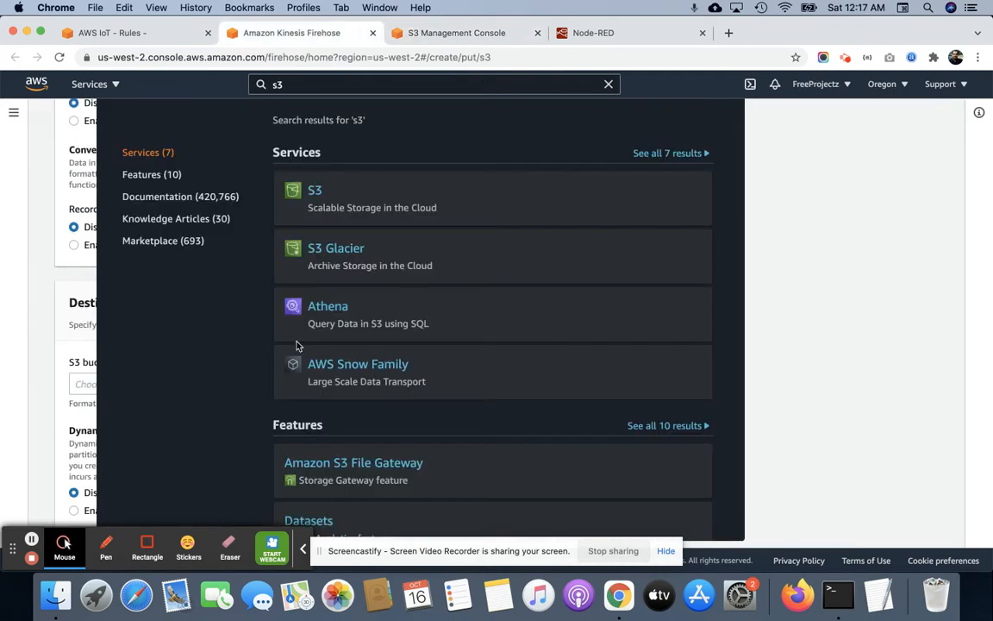
click(766, 349)
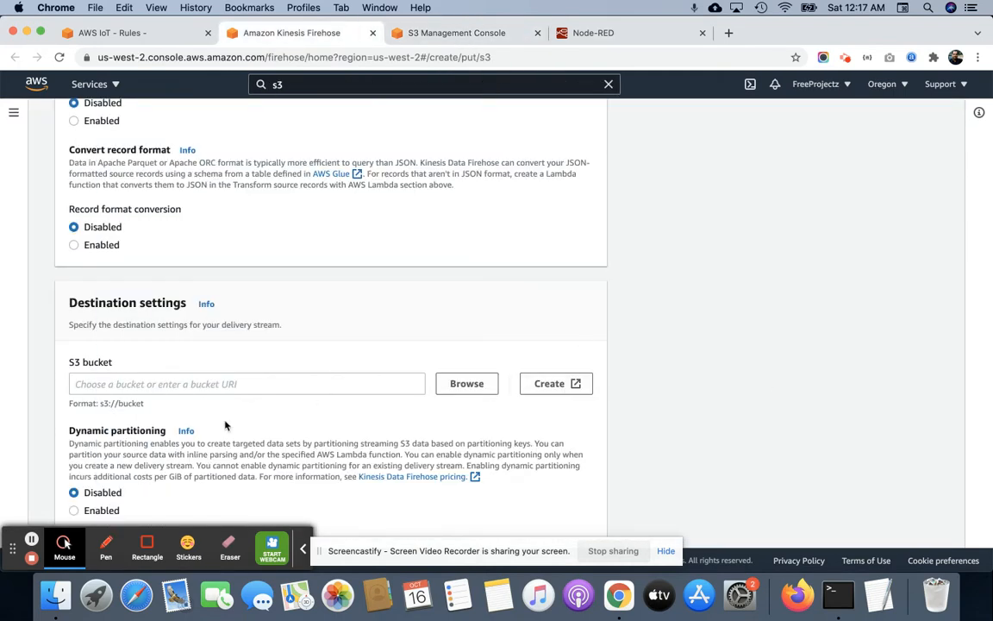
click(466, 385)
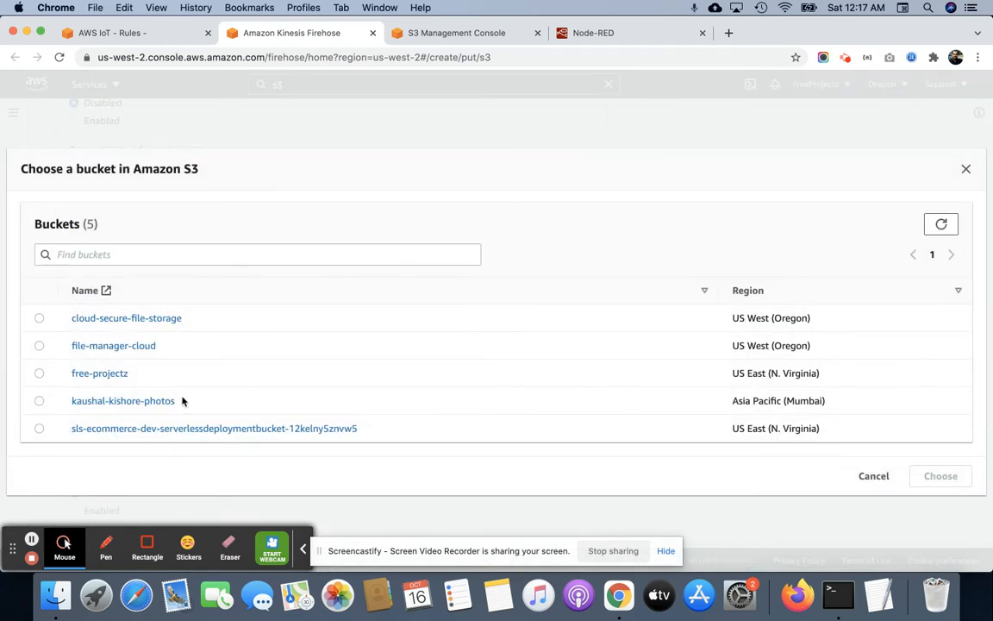
click(940, 225)
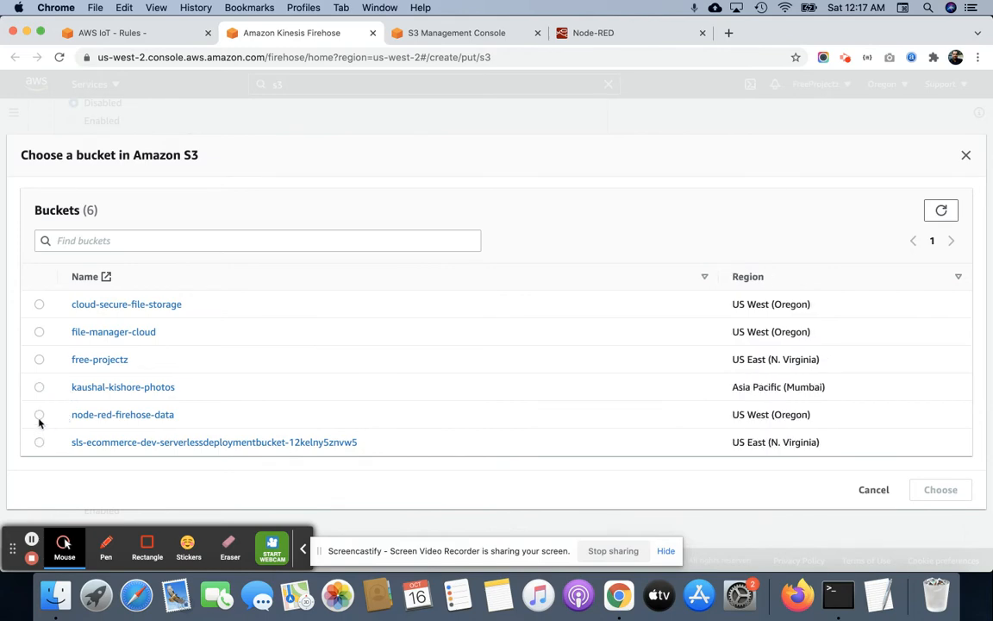
click(38, 415)
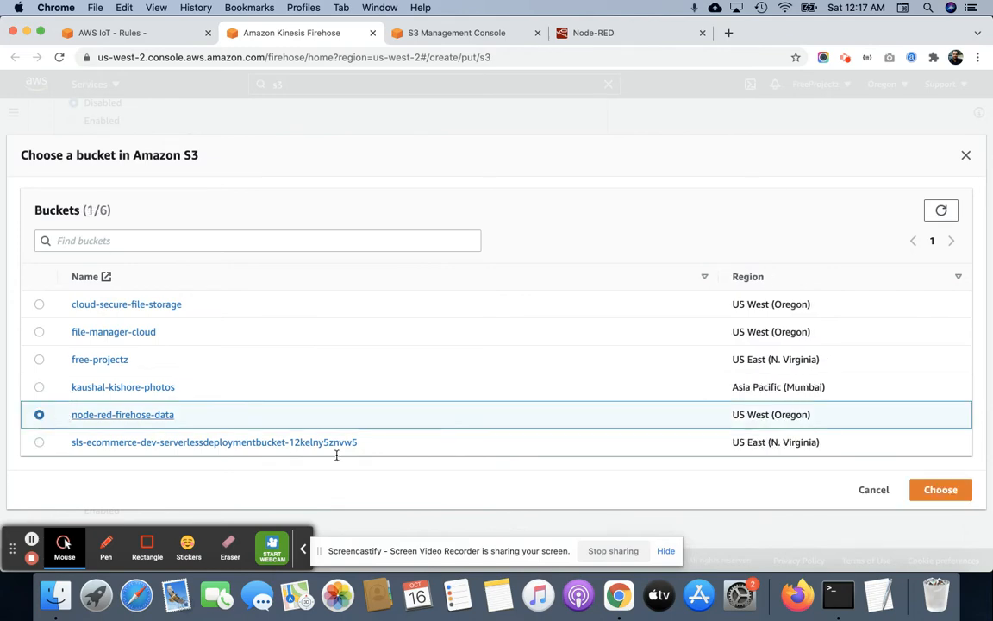
click(939, 490)
Set the S3 bucket prefix to node_red_data.
scroll(332, 286, down, 4)
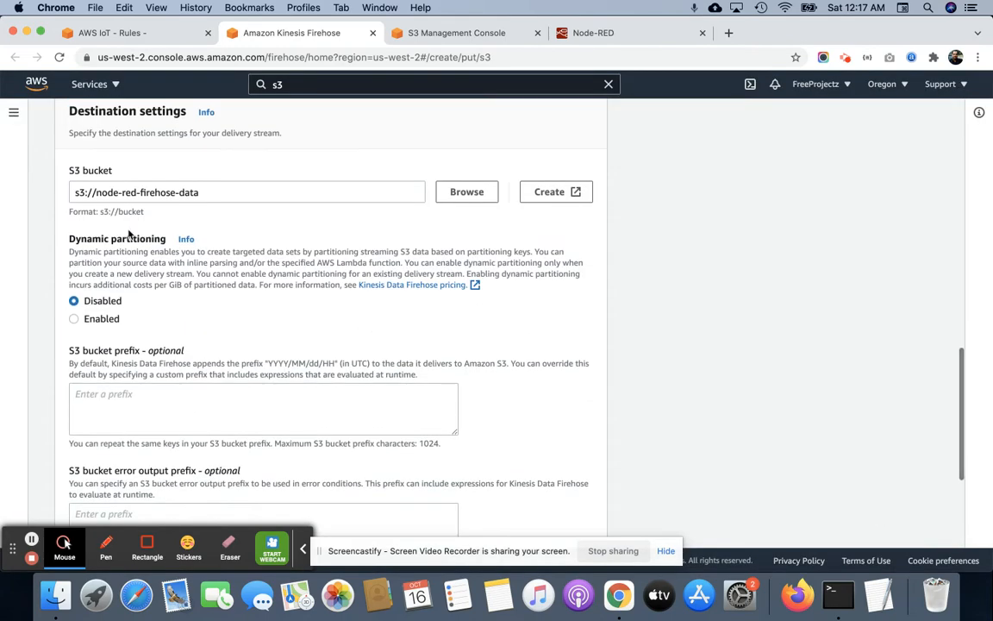
scroll(177, 259, down, 3)
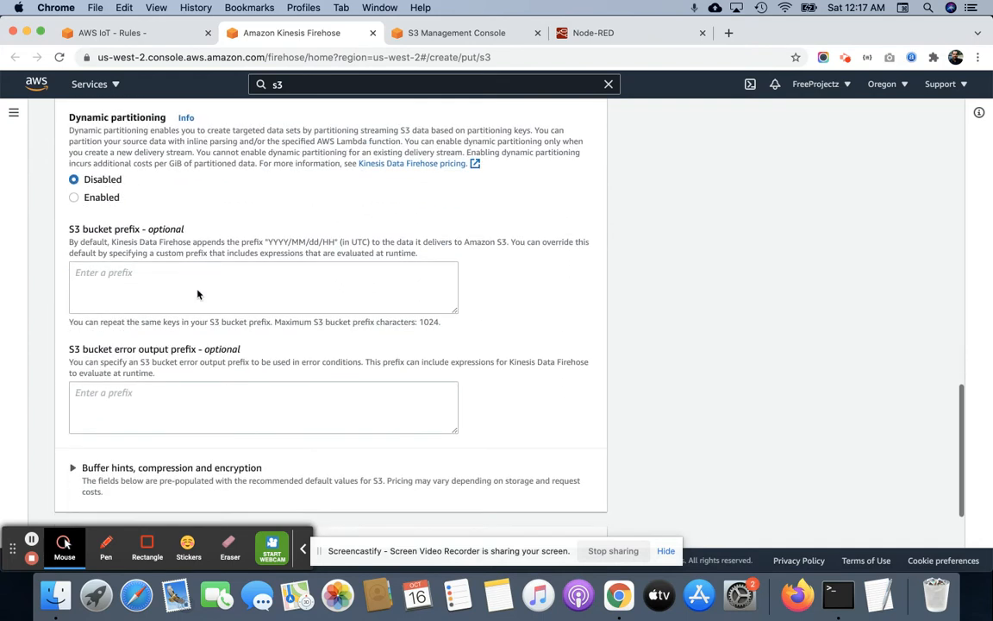
click(112, 282)
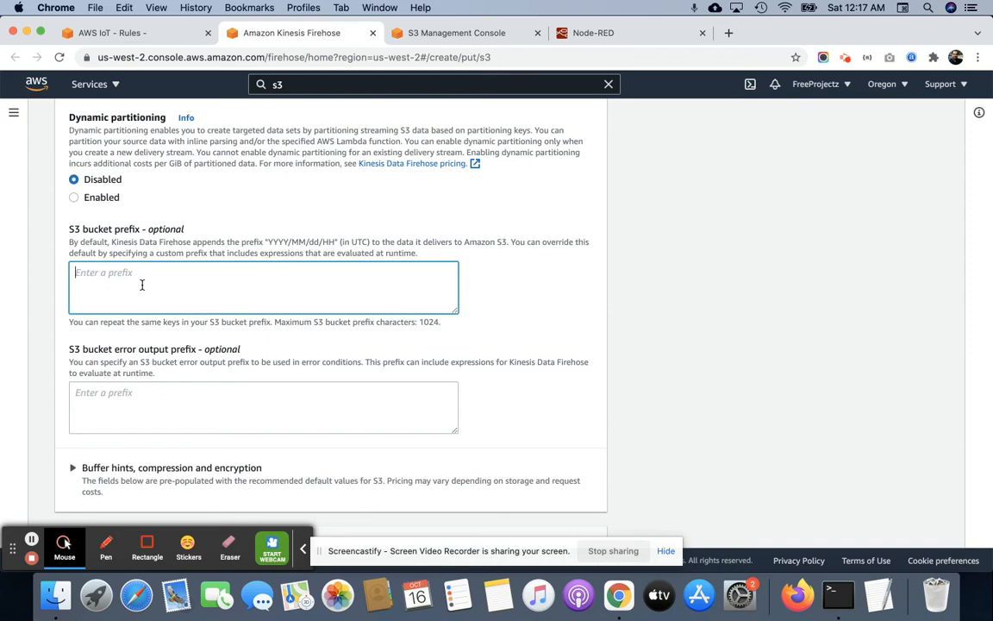
text(node_red)
key(super+a)
text(_d)
key(super+z)
click(142, 284)
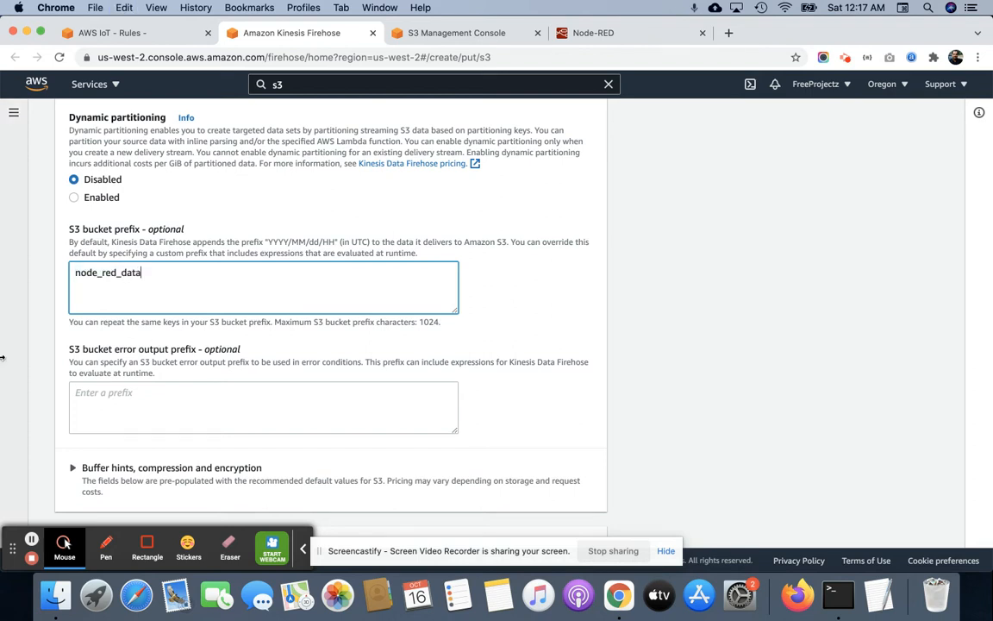
Expand the buffer hints, compression and encryption settings and set the buffer size to 1 MiB.
drag(268, 242, 335, 243)
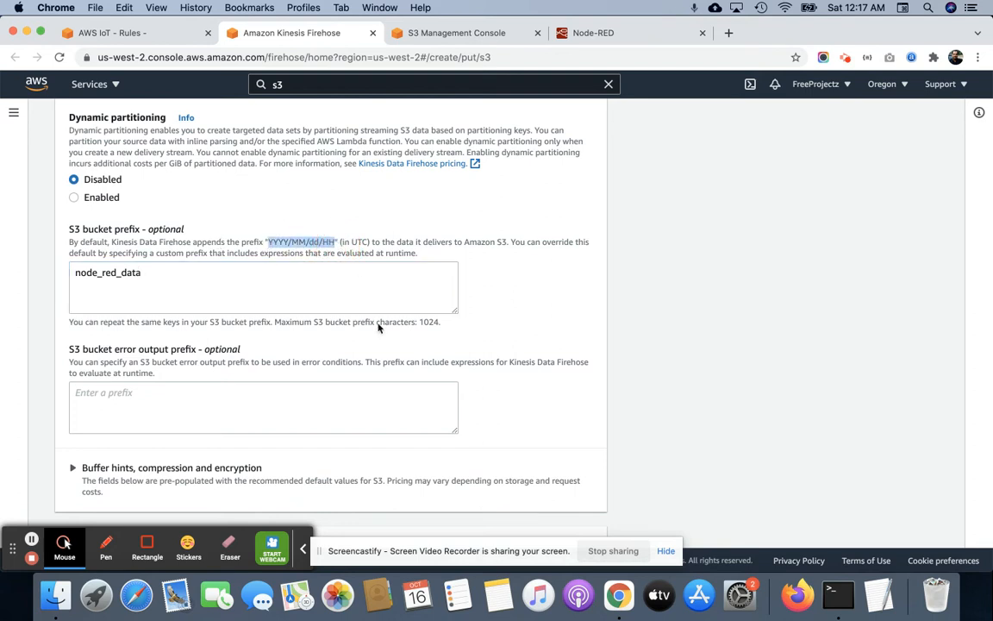
scroll(345, 319, down, 3)
click(108, 372)
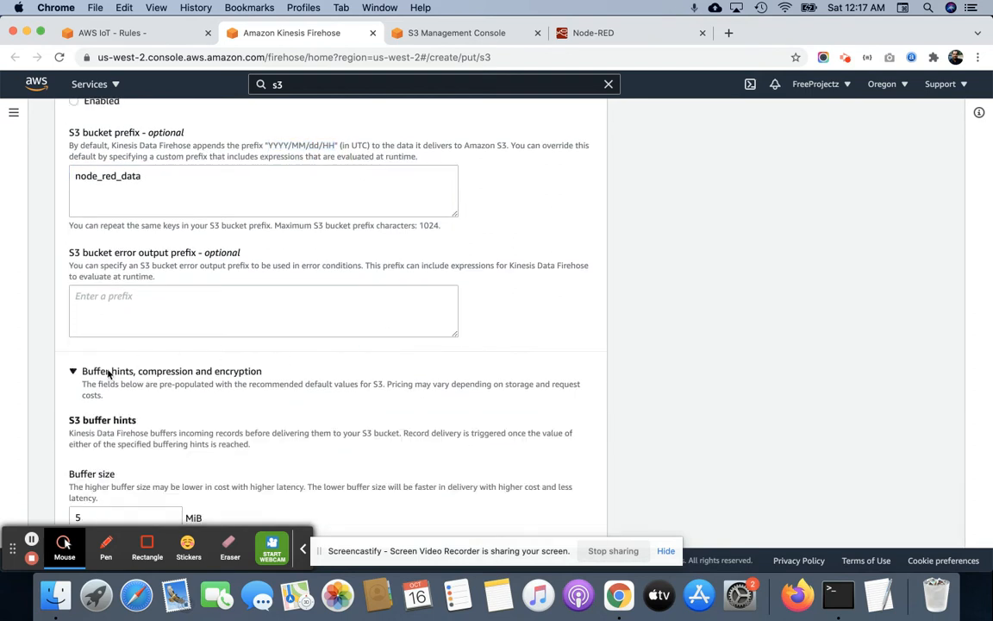
scroll(173, 429, down, 5)
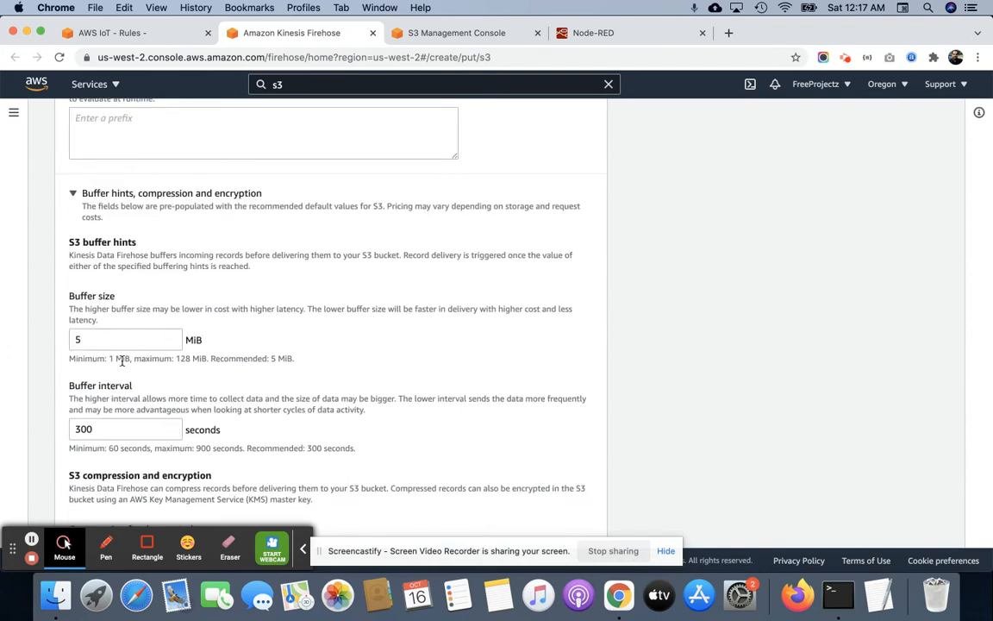
double_click(99, 343)
text(1)
Set the S3 buffer interval to 60 seconds.
scroll(151, 421, down, 5)
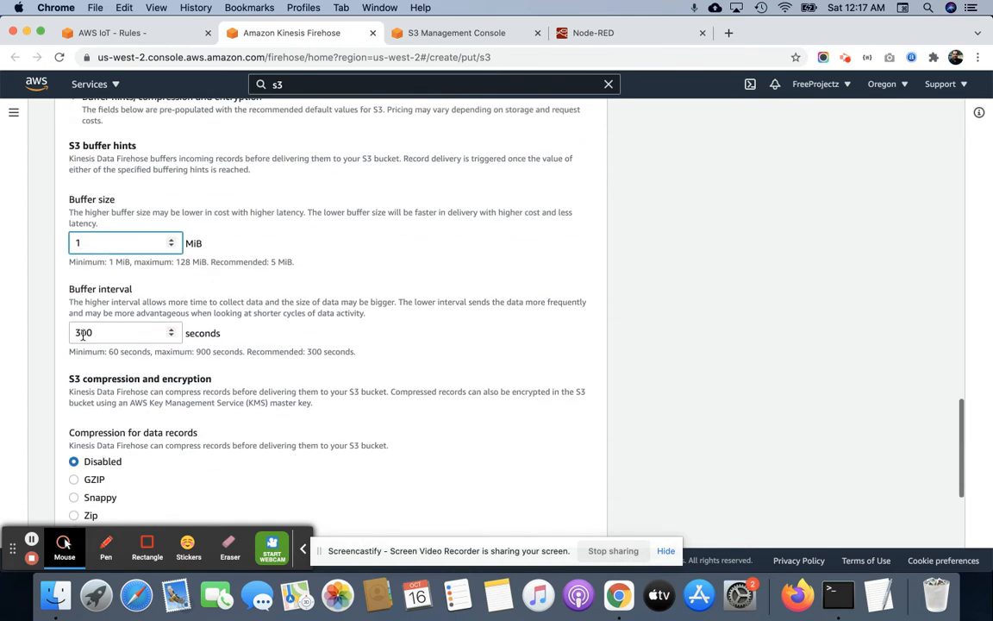
double_click(79, 332)
text(6)
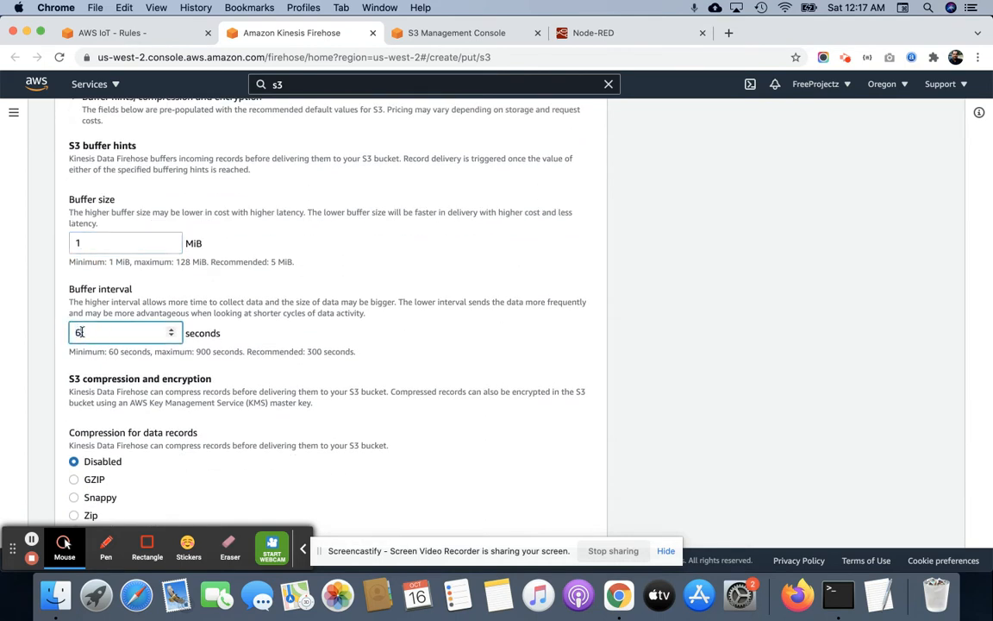
text(0)
Create the delivery stream, leaving compression and encryption for data records disabled.
scroll(140, 375, down, 4)
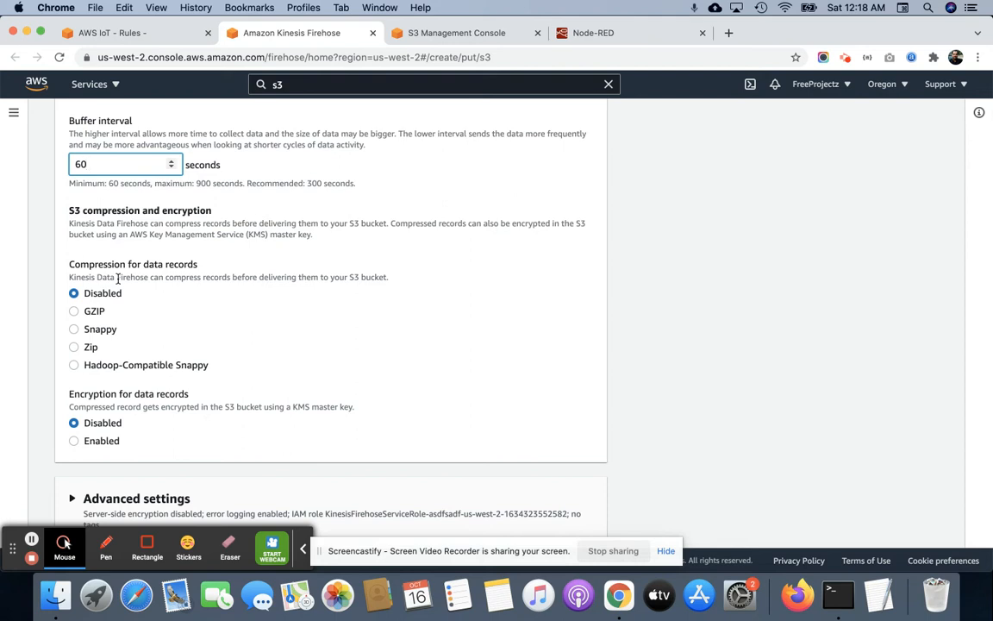
scroll(118, 278, down, 2)
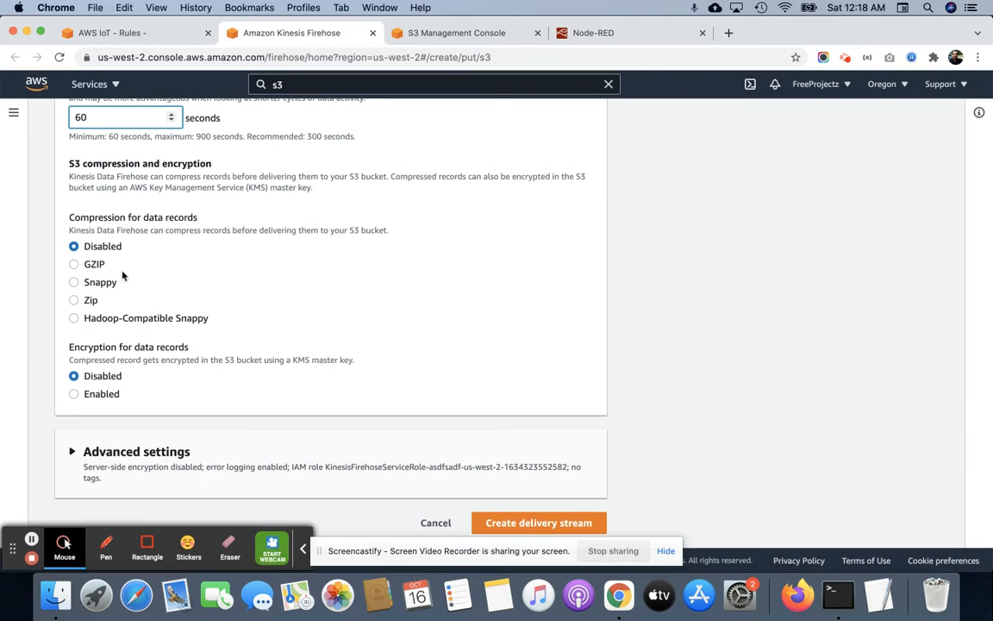
click(585, 523)
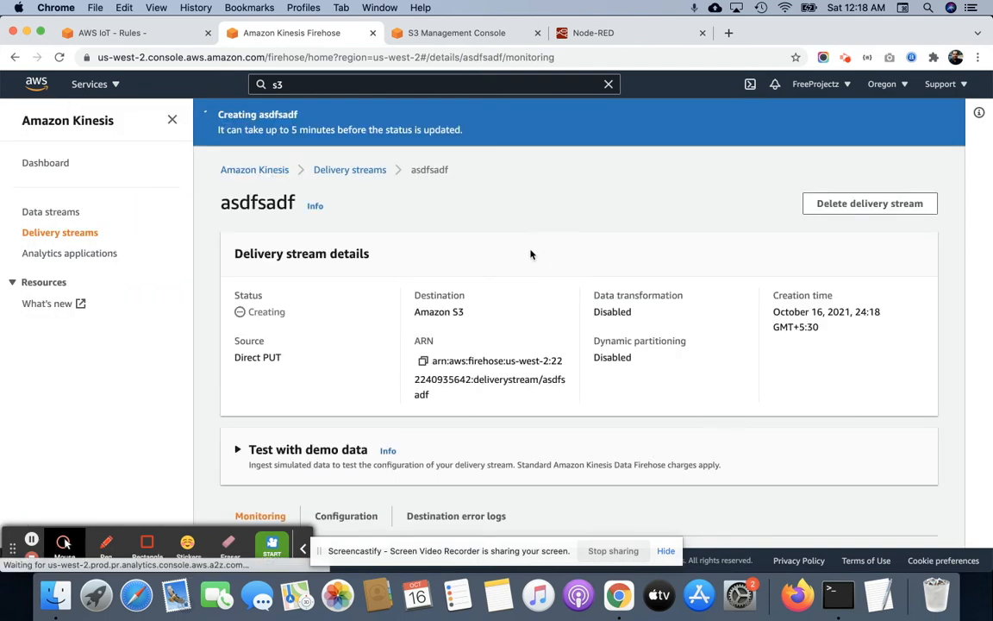
Return to the AWS IoT rule's Firehose action, refresh the stream list and choose asdfsadf as the stream name.
scroll(451, 269, down, 3)
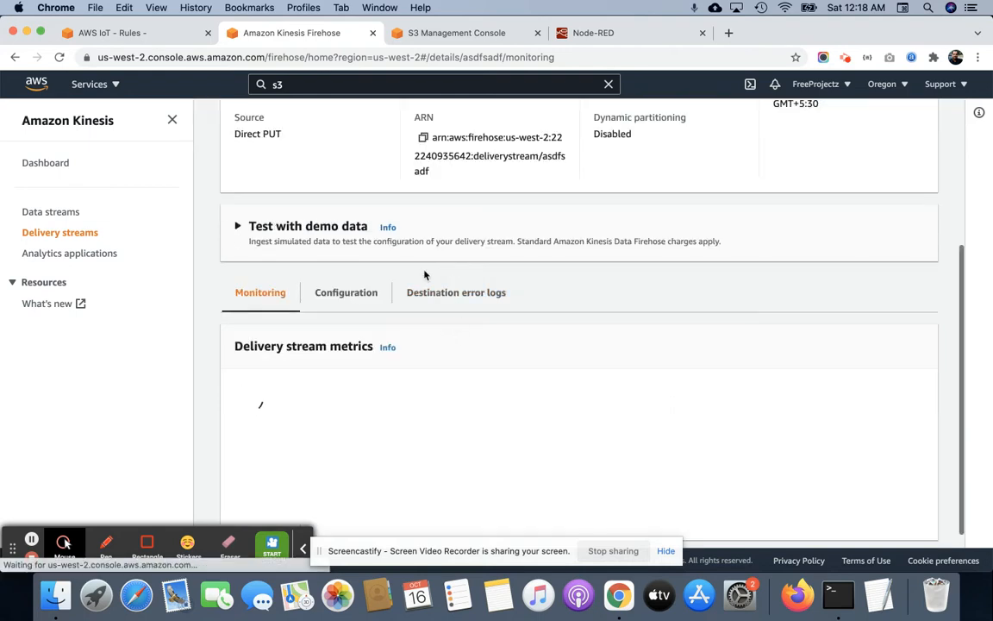
click(163, 37)
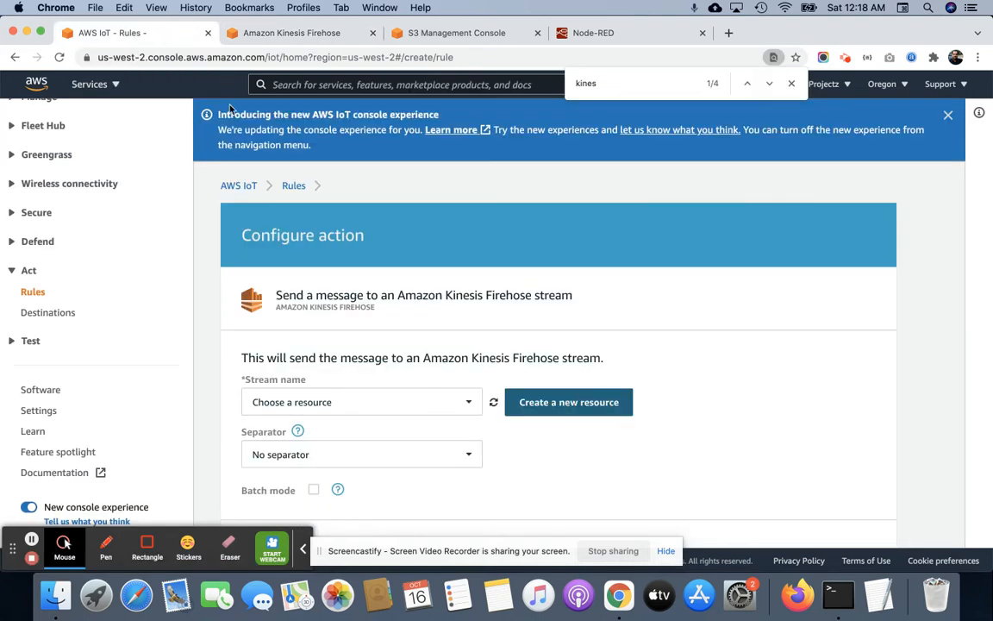
click(492, 403)
click(428, 402)
click(288, 429)
mouse_move(293, 431)
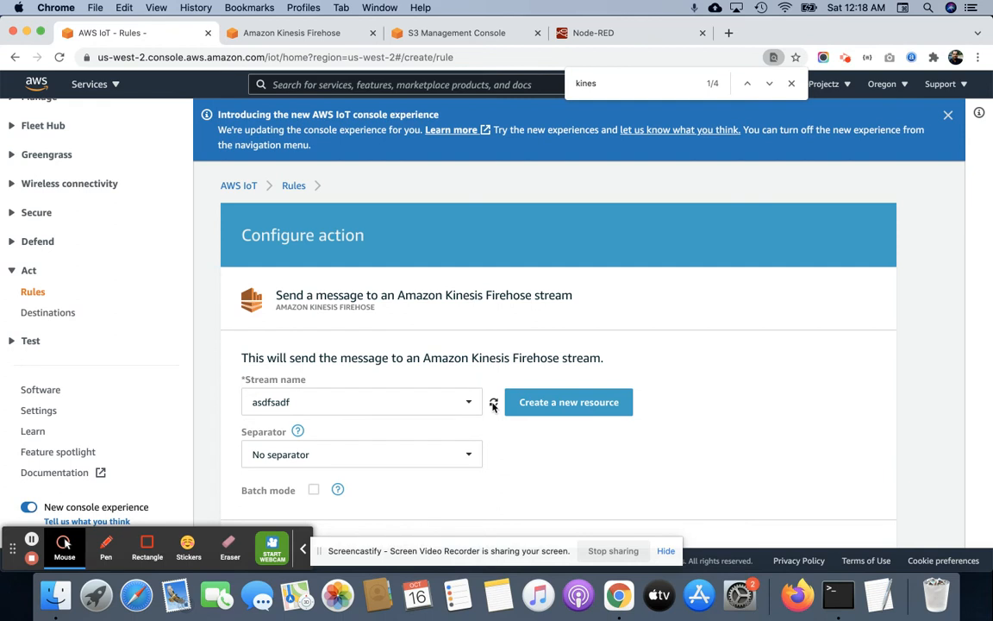
click(415, 403)
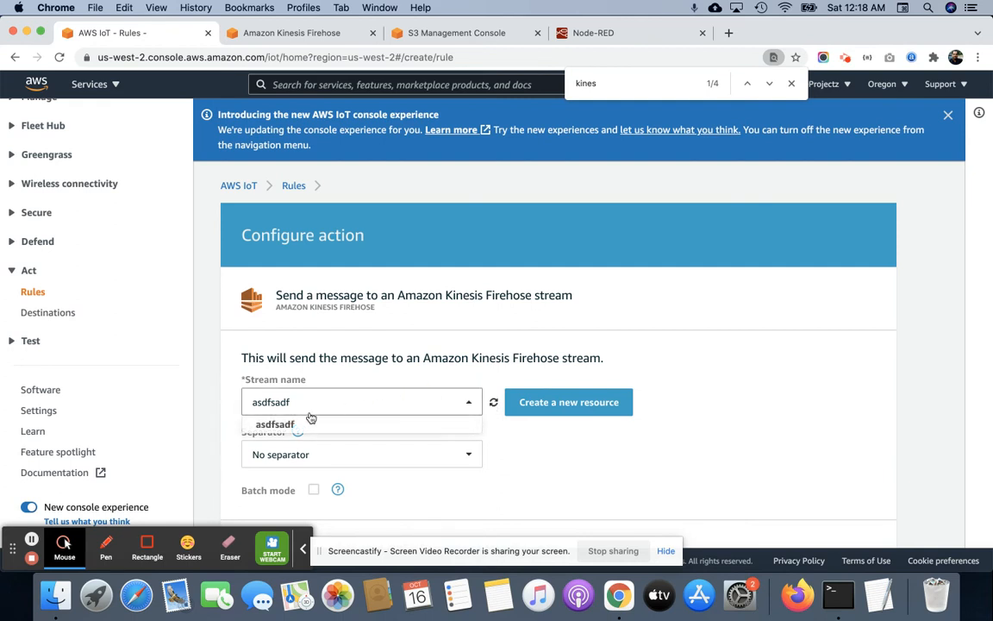
click(292, 426)
Assign the node-red-s3-save-data role to the Firehose action and add the action to the rule.
scroll(607, 414, down, 3)
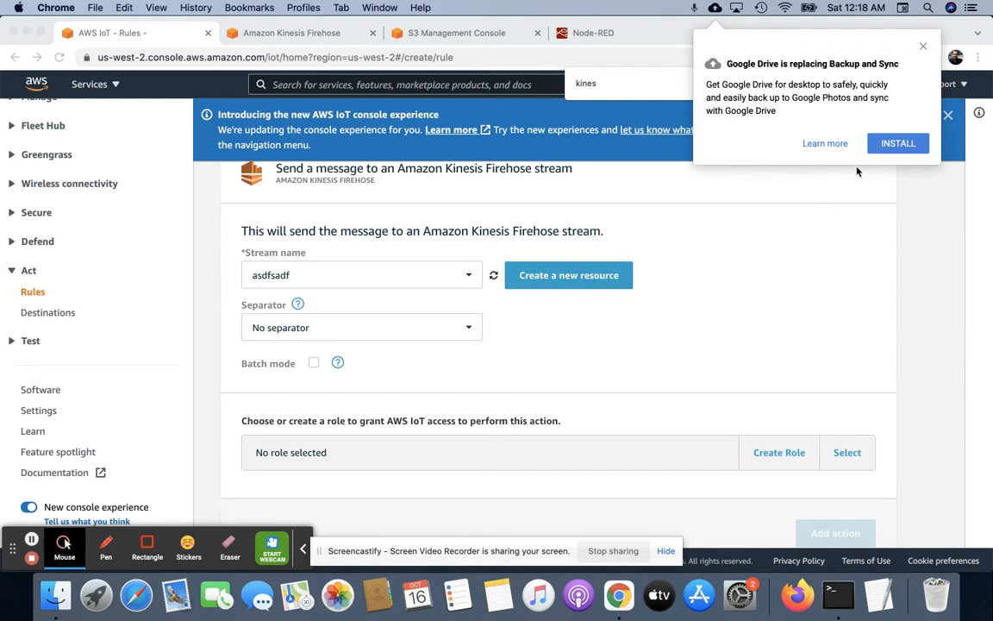
click(922, 47)
scroll(742, 345, down, 2)
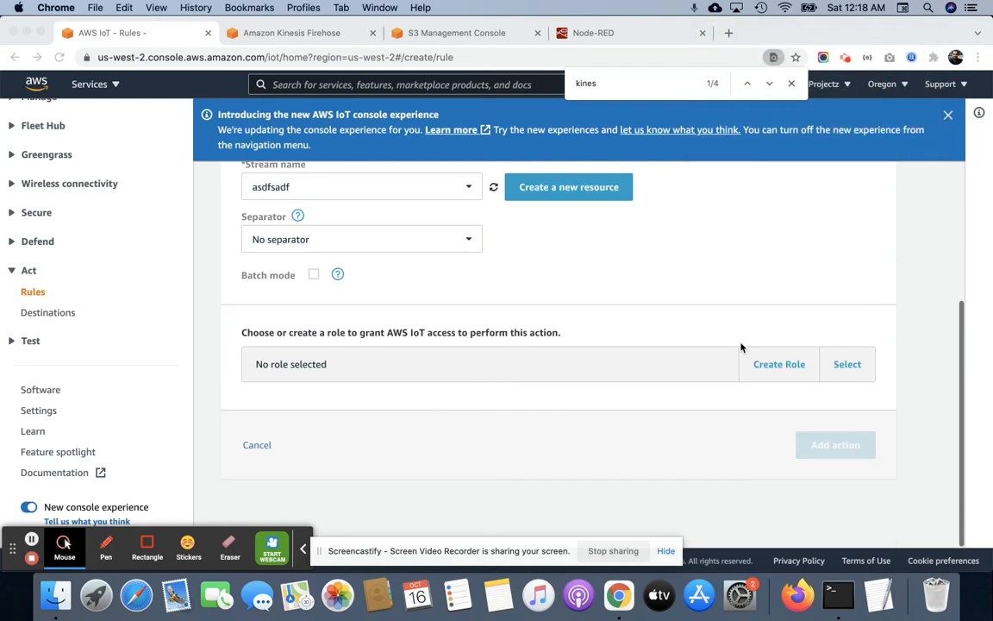
click(438, 328)
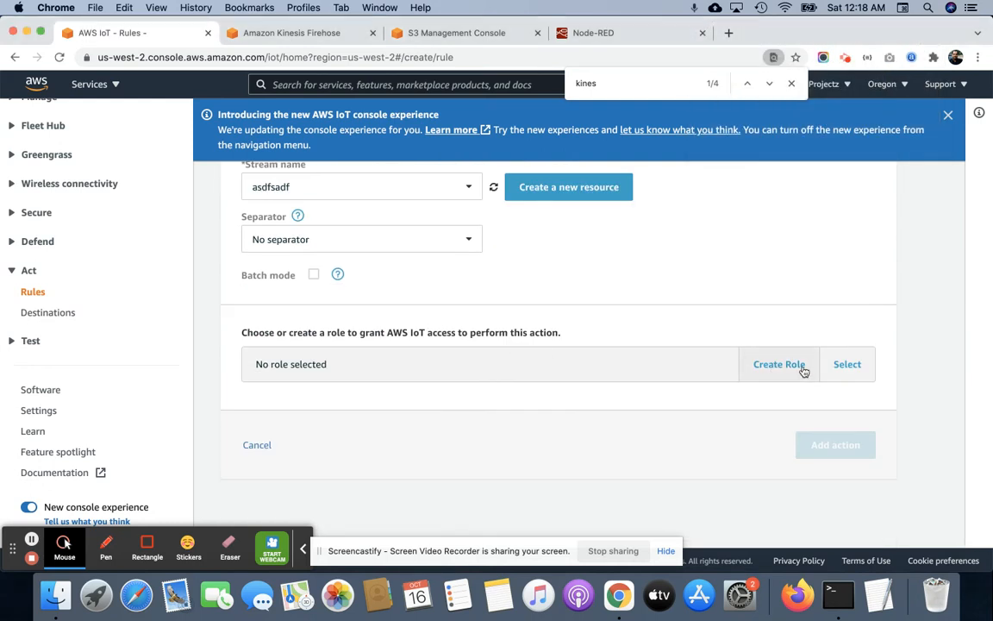
click(864, 381)
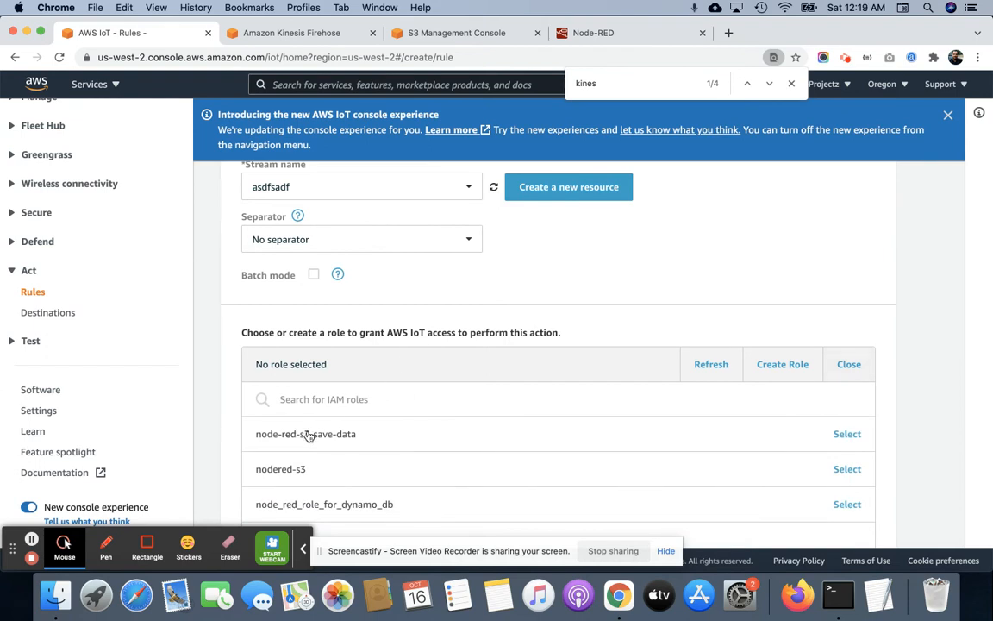
click(310, 435)
click(394, 365)
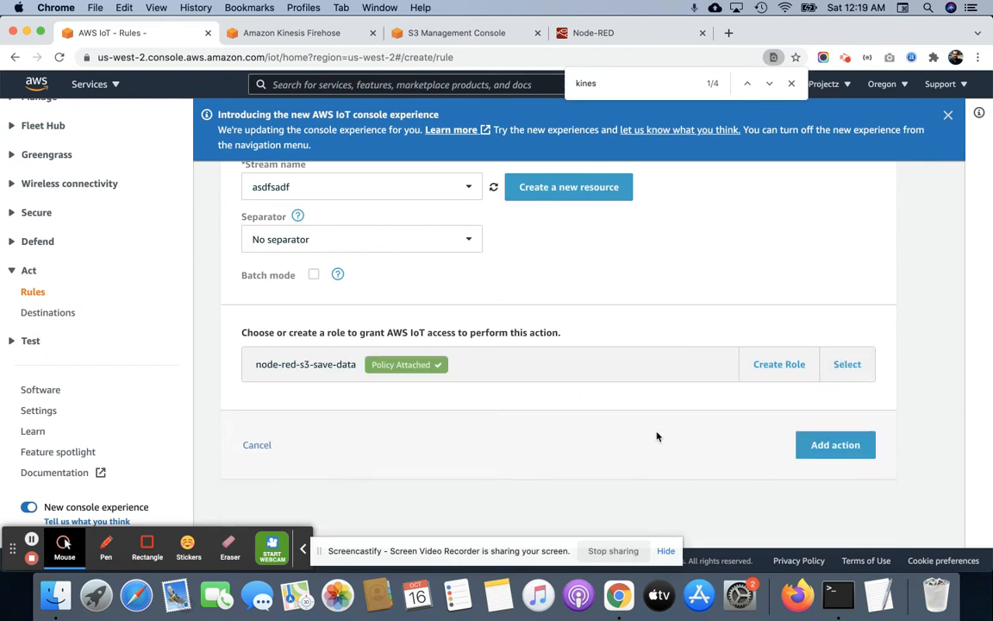
click(824, 444)
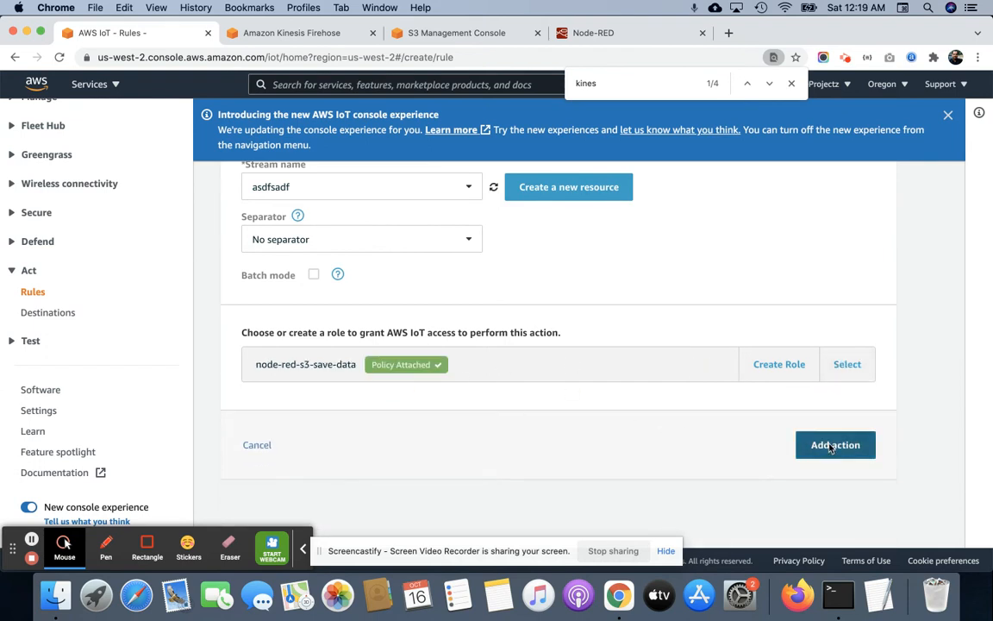
Review the rule's name, query statement and Firehose action.
scroll(583, 293, down, 10)
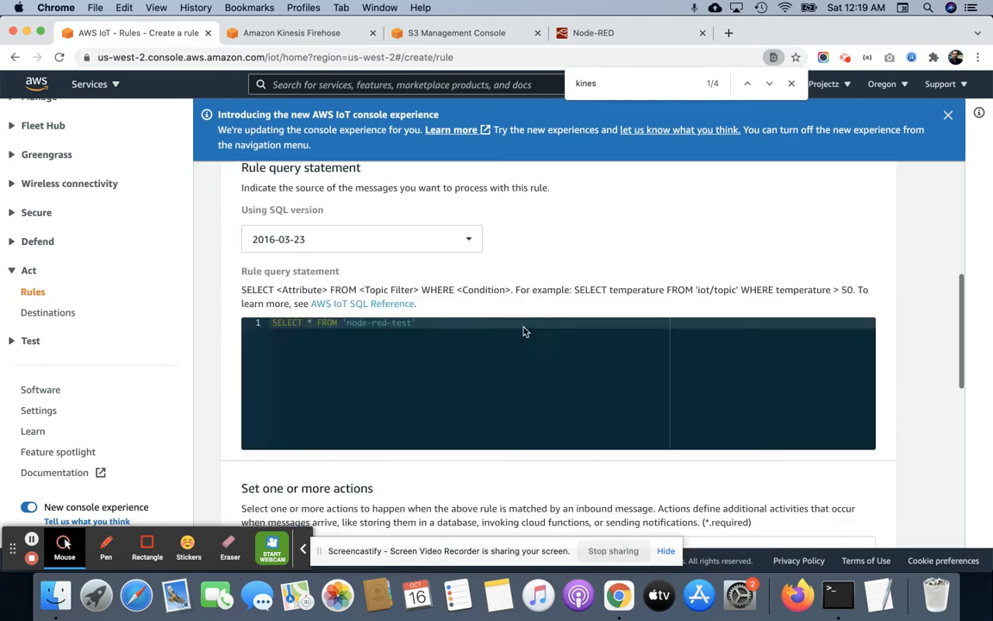
scroll(524, 331, up, 10)
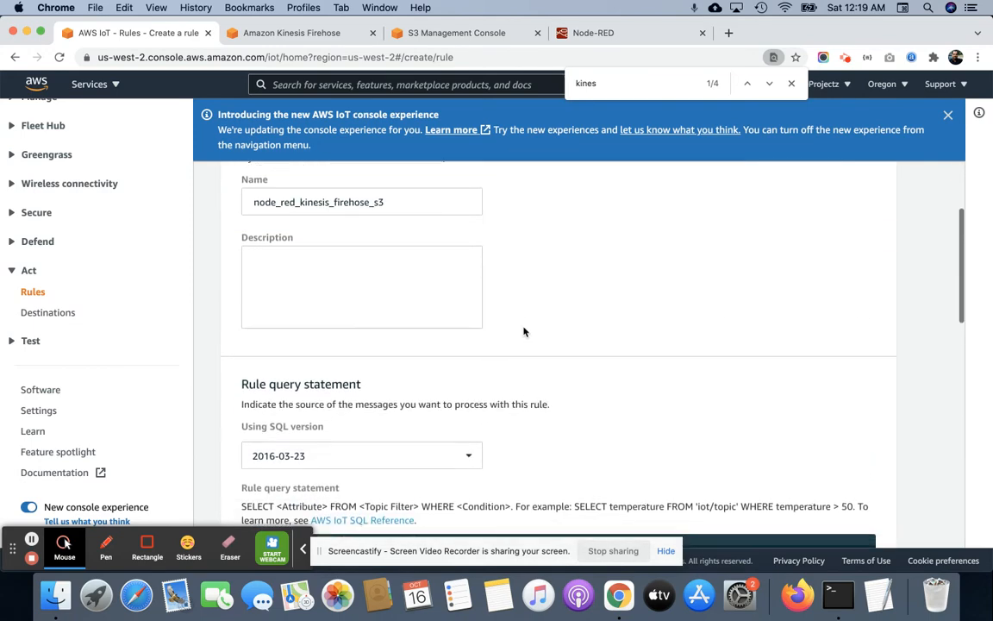
double_click(359, 351)
scroll(607, 350, down, 4)
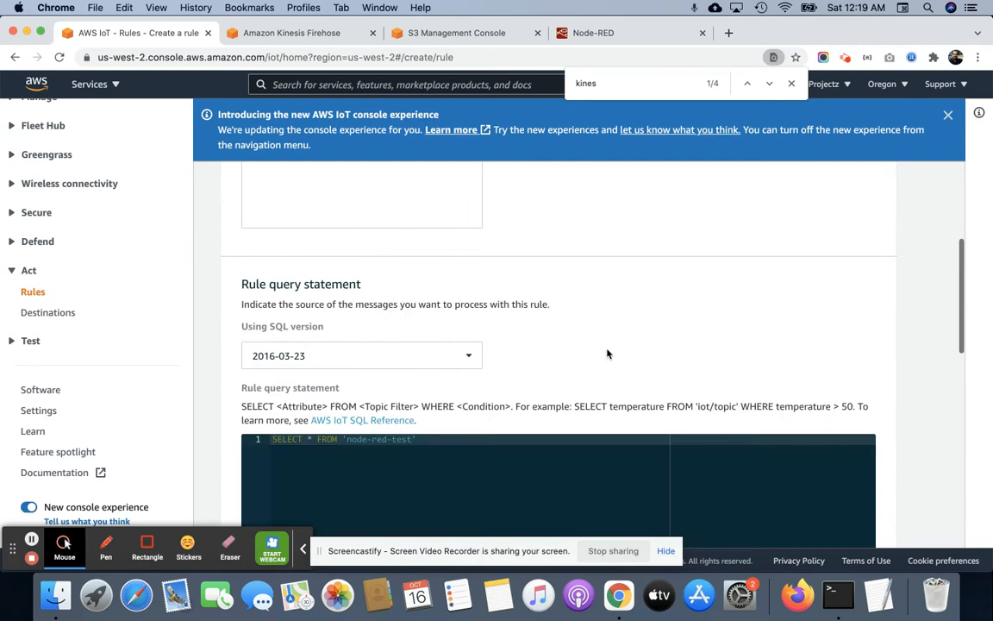
scroll(424, 475, down, 4)
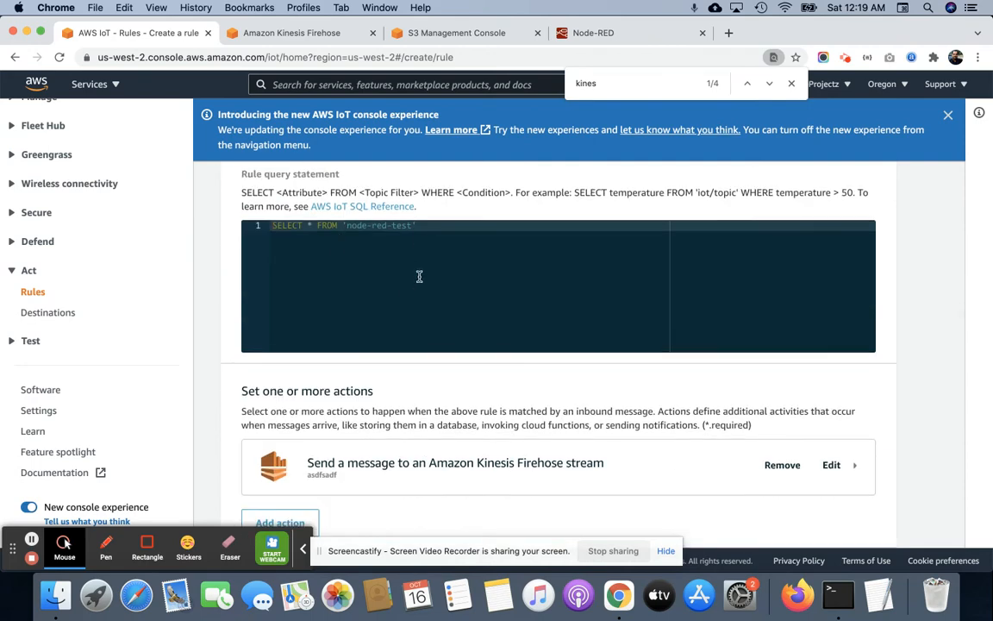
scroll(419, 277, down, 3)
scroll(418, 282, up, 3)
scroll(419, 282, down, 4)
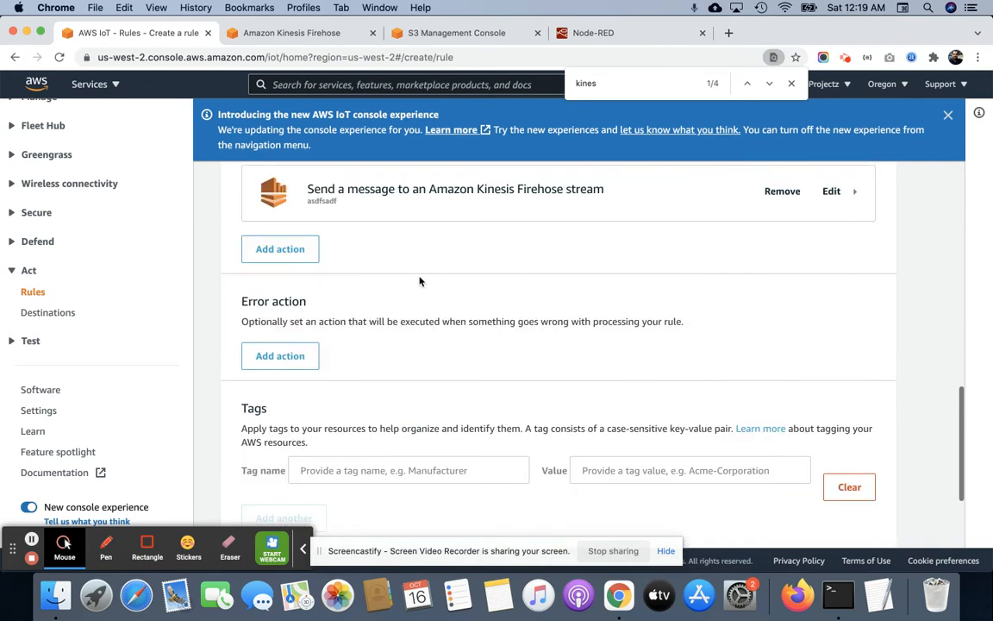
scroll(410, 448, up, 1)
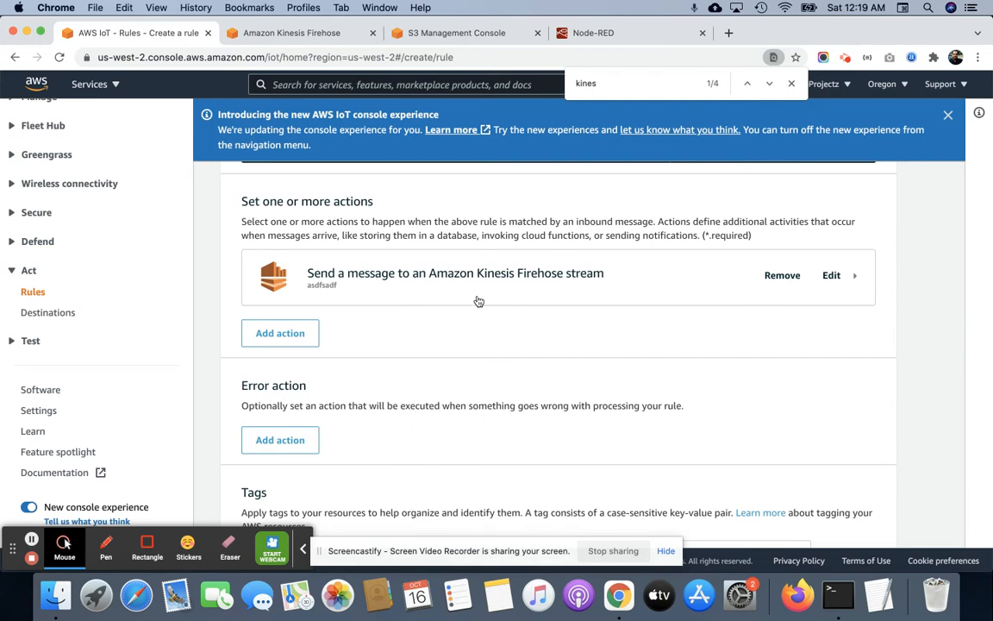
Create the rule without an error action or tags.
scroll(476, 302, down, 3)
scroll(479, 300, down, 1)
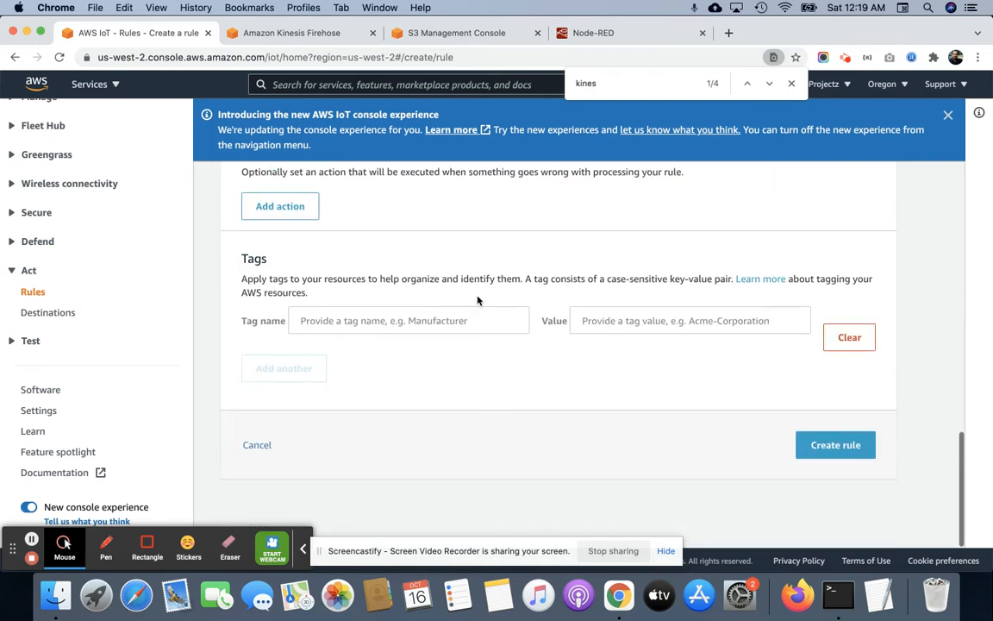
click(846, 451)
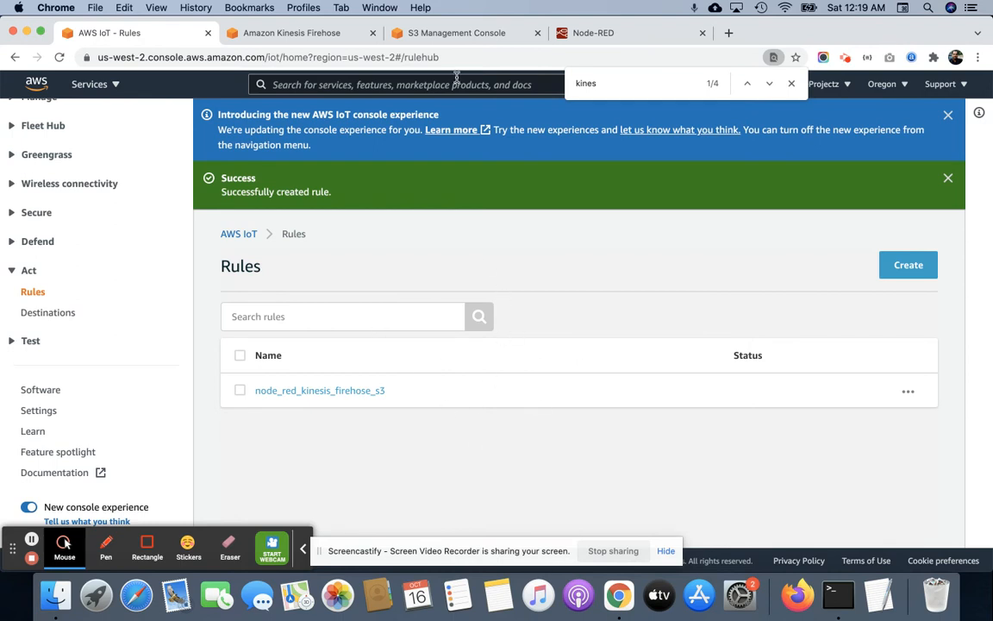
Switch to Node-RED, cancel the mqtt out node edit and set the timestamp inject node to repeat at a 1-second interval.
click(603, 34)
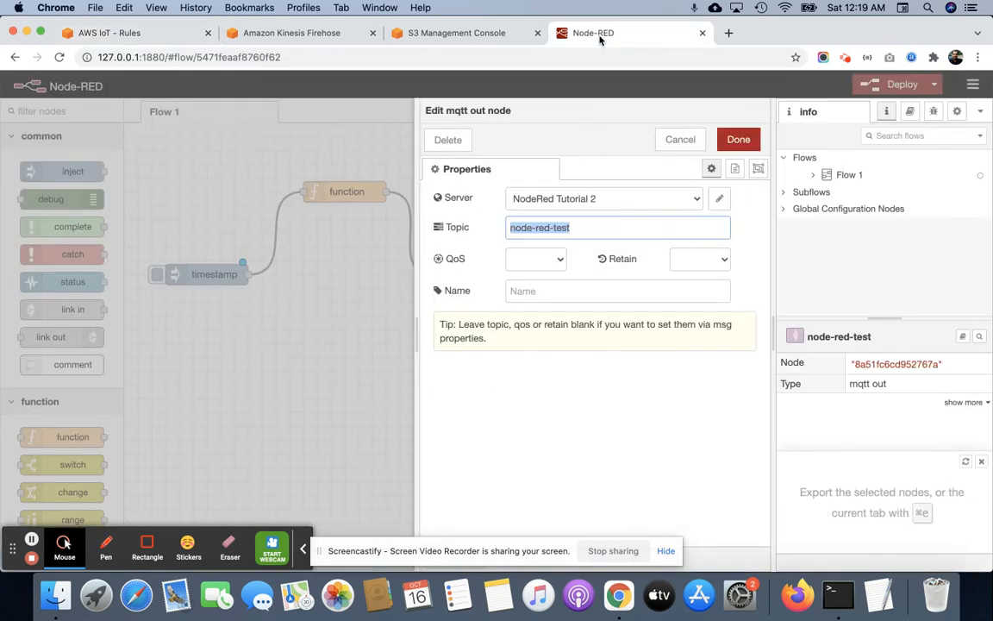
click(680, 140)
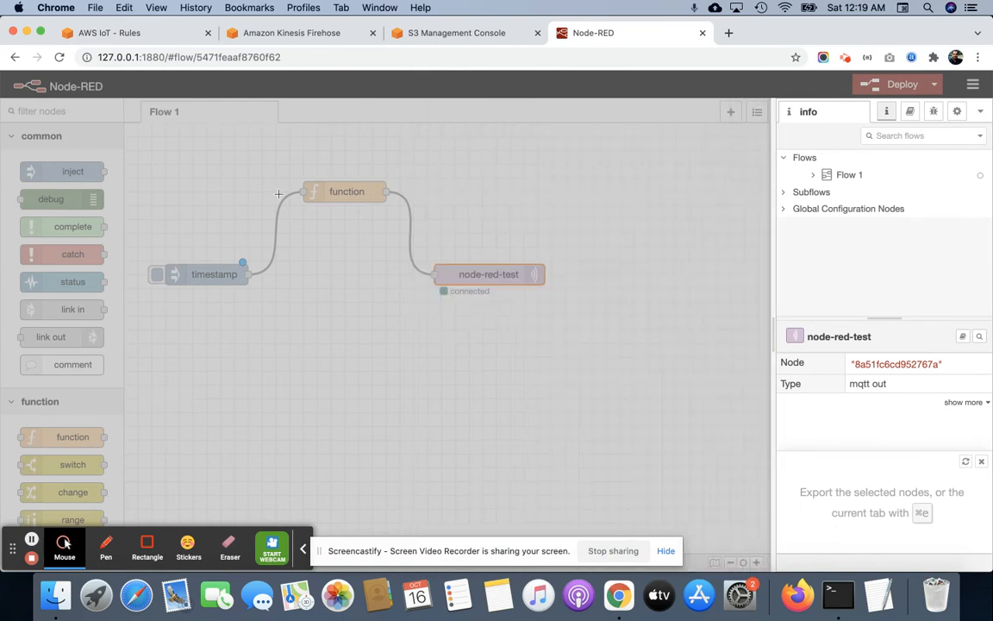
click(206, 279)
double_click(206, 279)
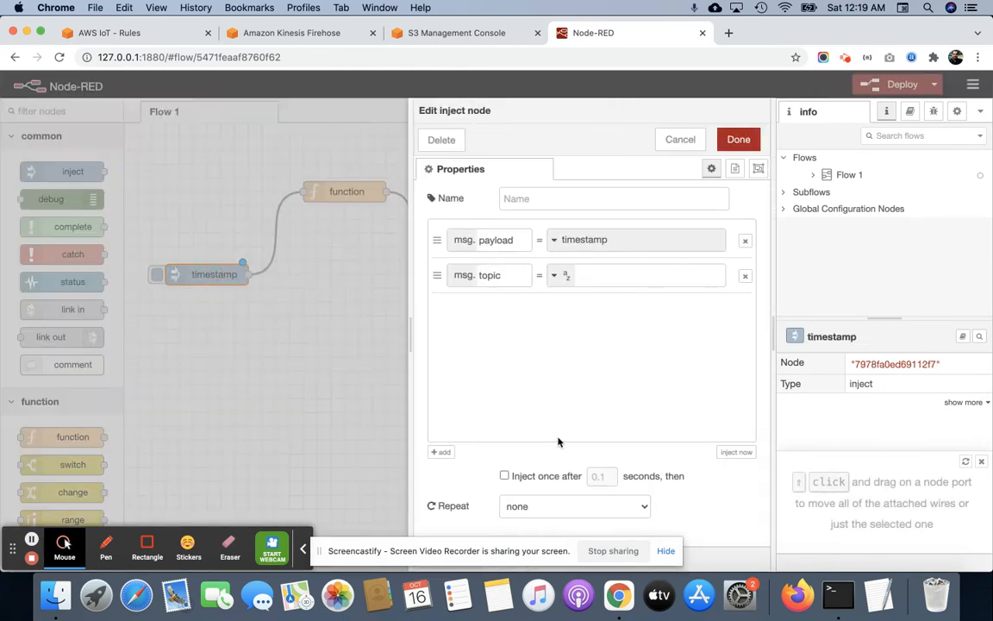
click(571, 508)
click(536, 518)
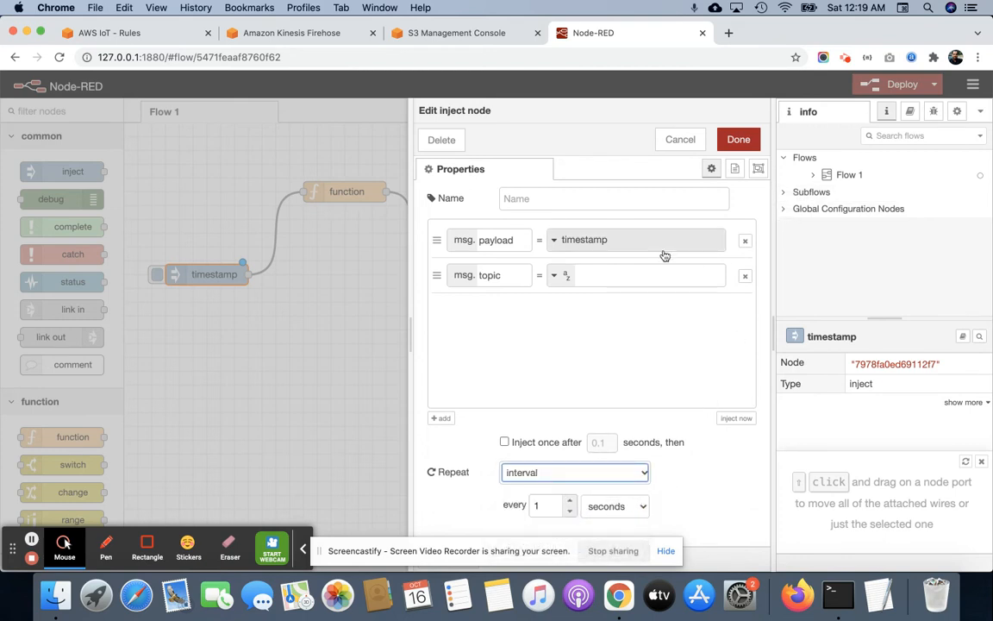
click(738, 140)
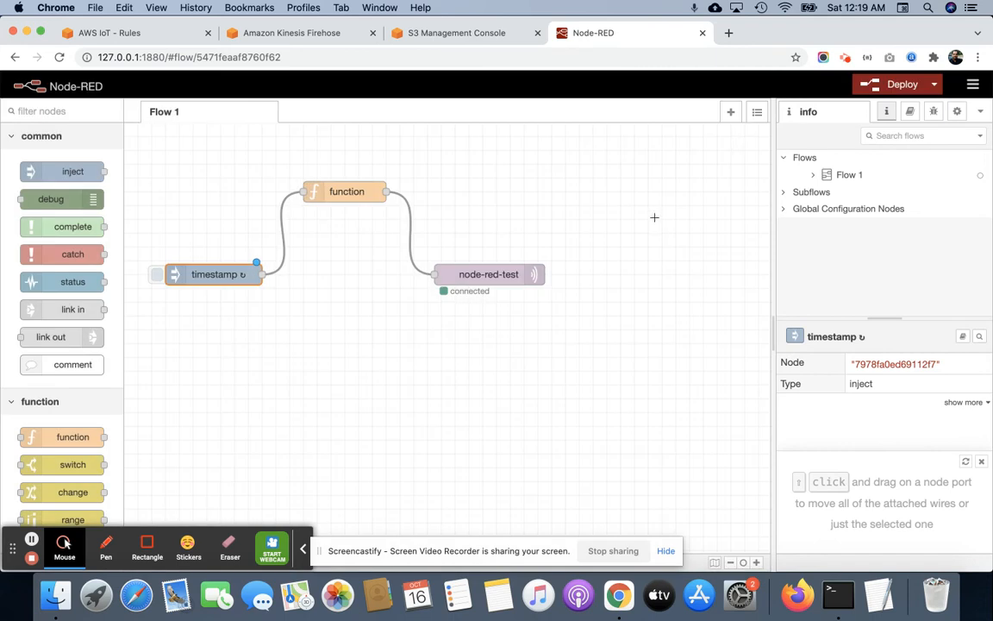
Deploy the Node-RED flow.
scroll(654, 217, down, 3)
scroll(655, 217, up, 3)
click(897, 85)
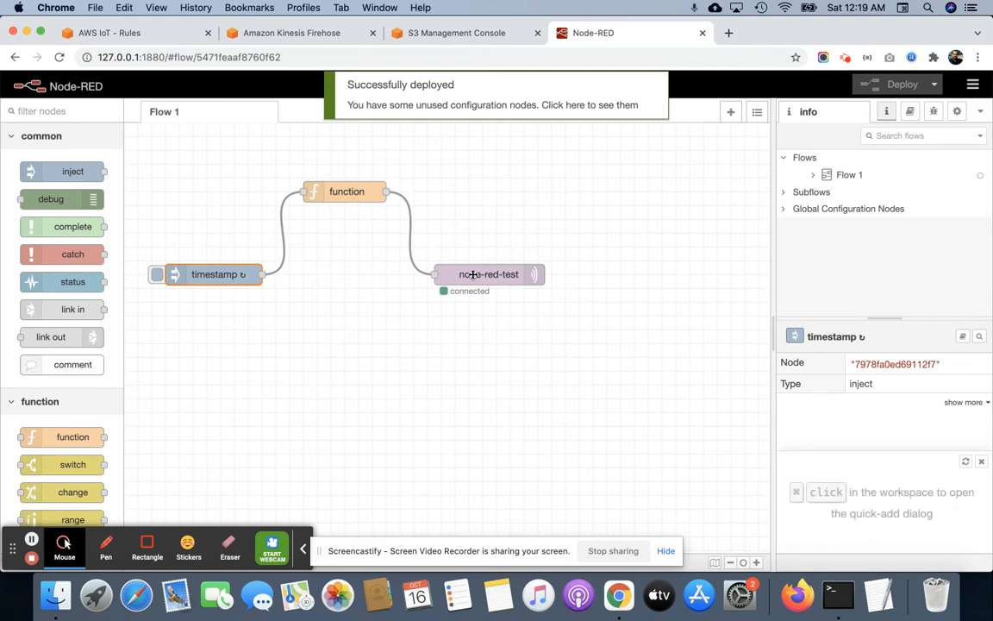
Open the node-red-test mqtt out node and check the topic it publishes to.
double_click(472, 275)
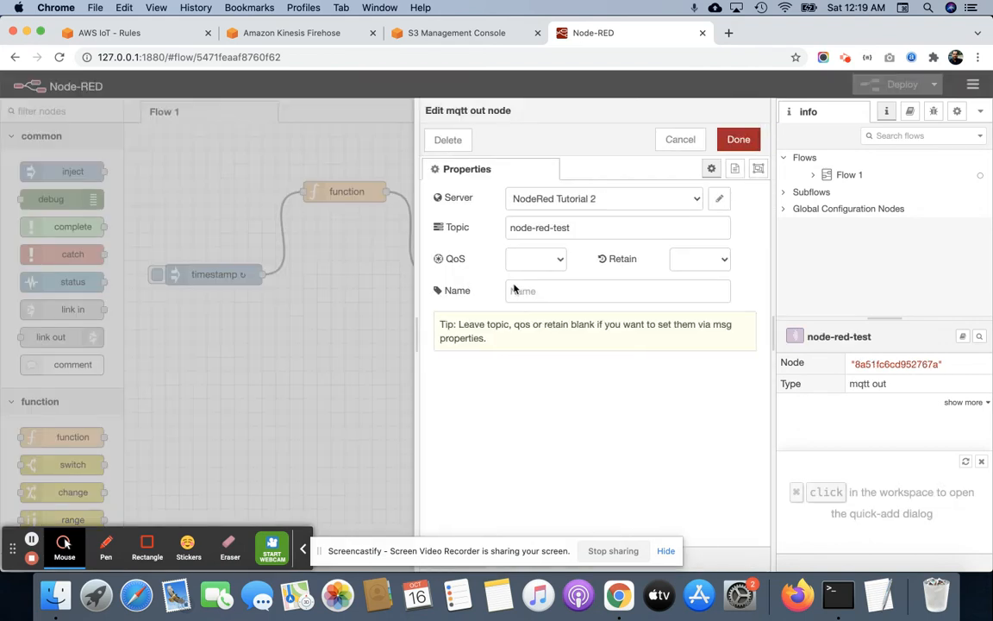
triple_click(575, 227)
key(super+c)
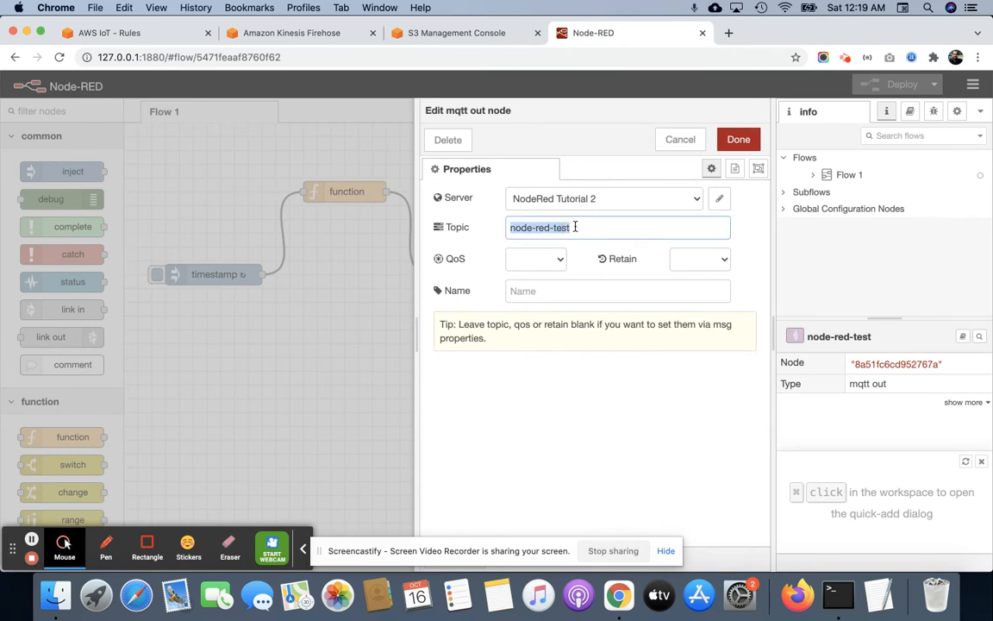
click(865, 7)
click(866, 7)
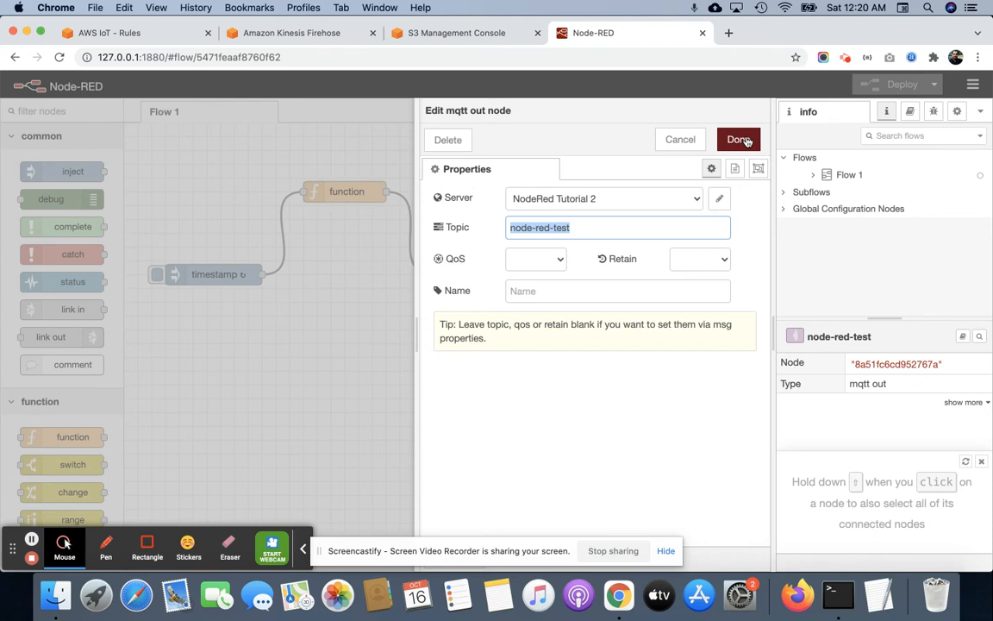
Switch to the AWS IoT console and open the MQTT test client.
click(130, 33)
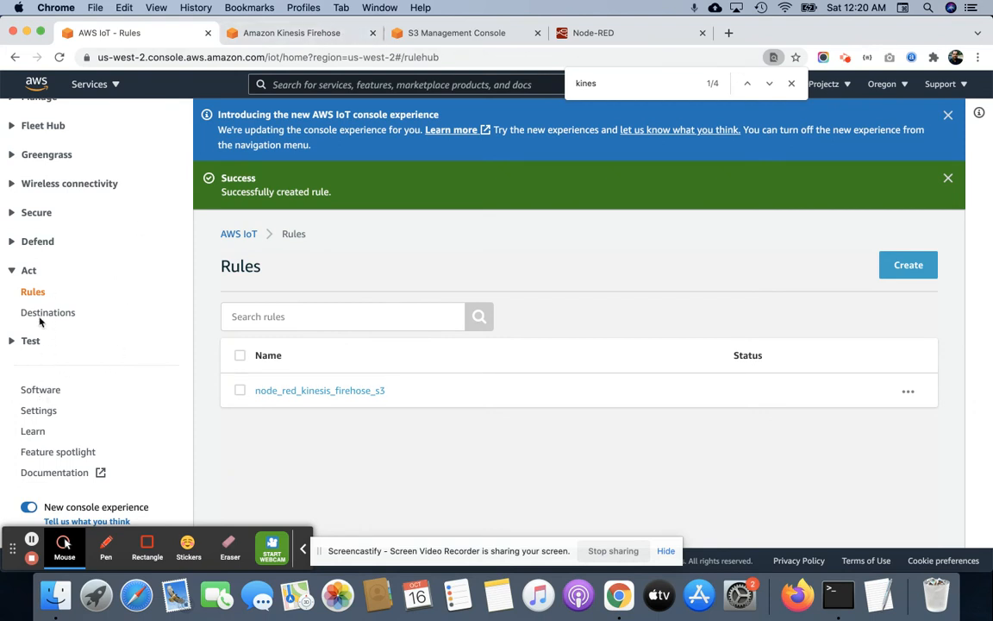
click(10, 341)
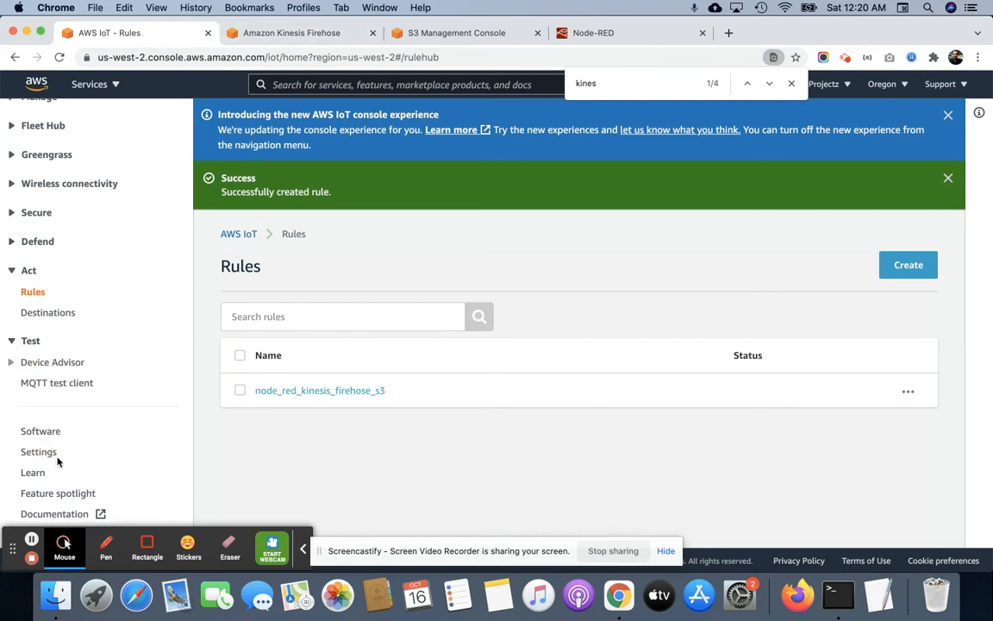
scroll(60, 462, down, 2)
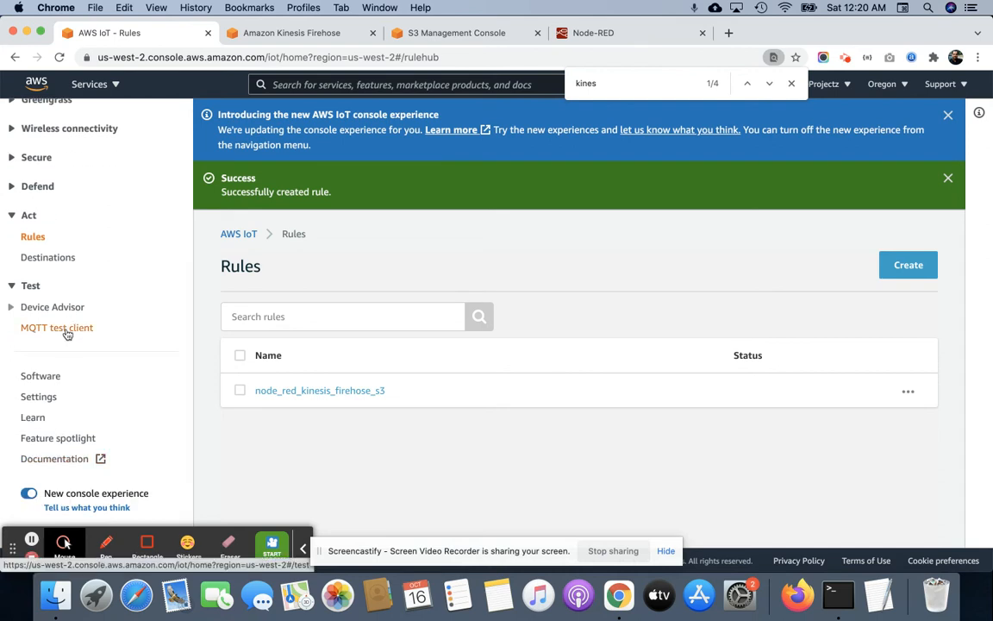
click(67, 332)
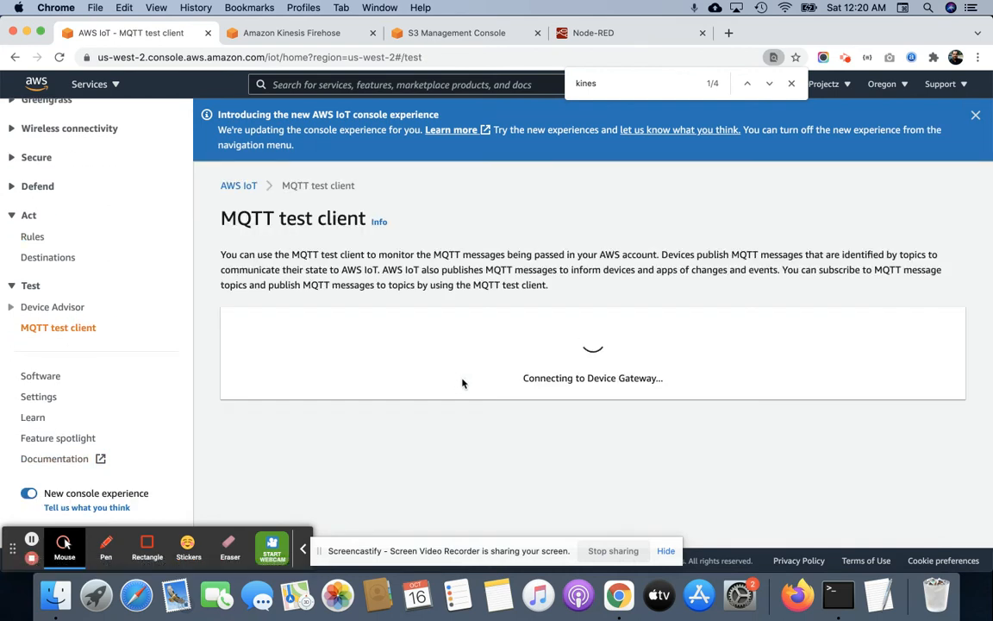
Subscribe to the topic filter node-red-test in the MQTT test client.
click(314, 403)
scroll(315, 405, down, 3)
key(super+v)
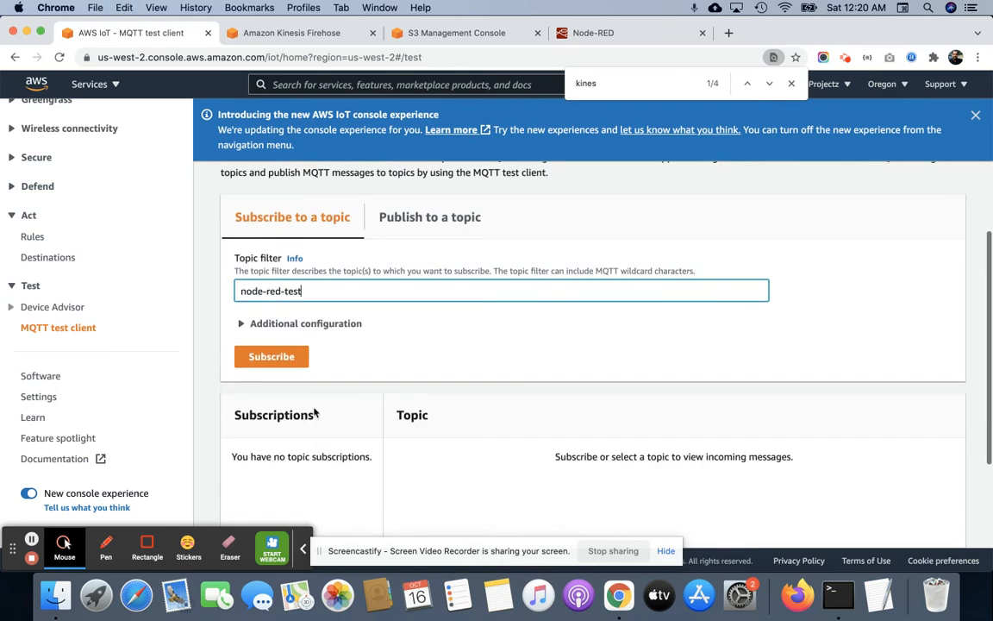
click(281, 357)
Examine the incoming node-red-test messages, checking their device ID, timestamp and temperature fields.
scroll(543, 392, down, 1)
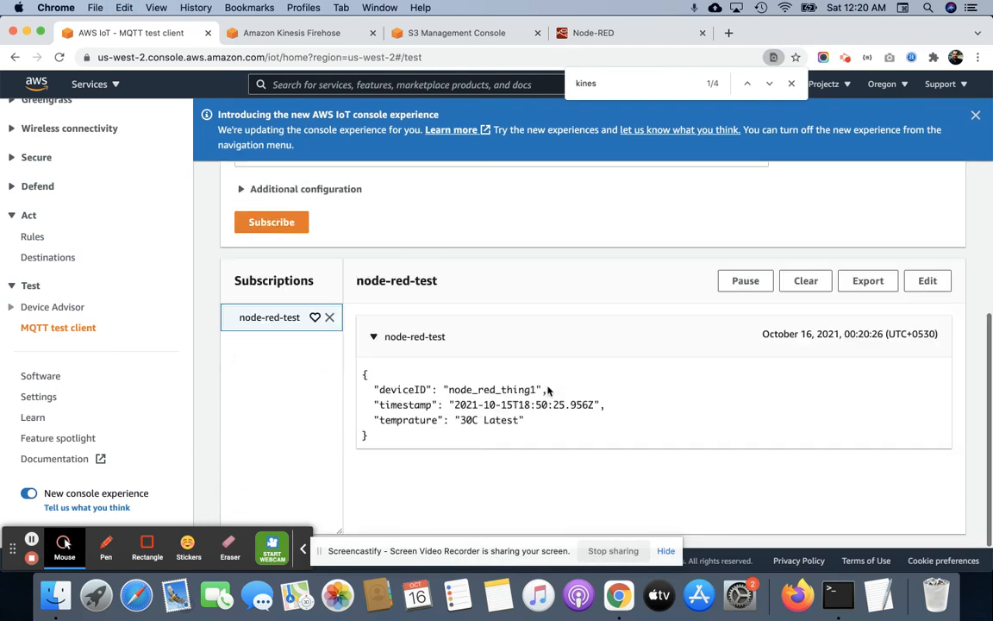
scroll(520, 407, down, 2)
scroll(520, 409, down, 3)
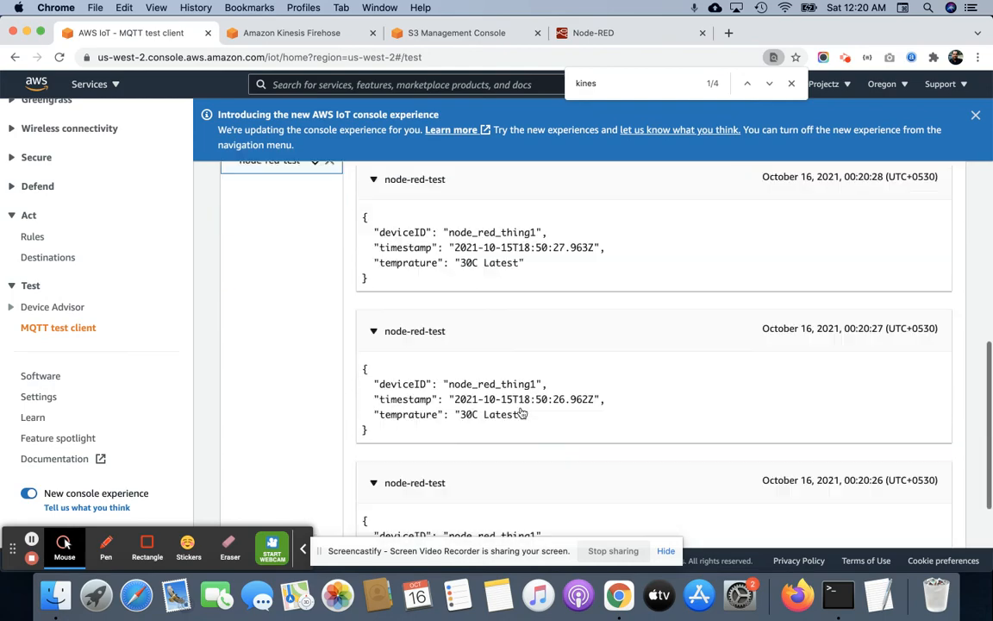
scroll(521, 413, up, 5)
scroll(522, 413, down, 4)
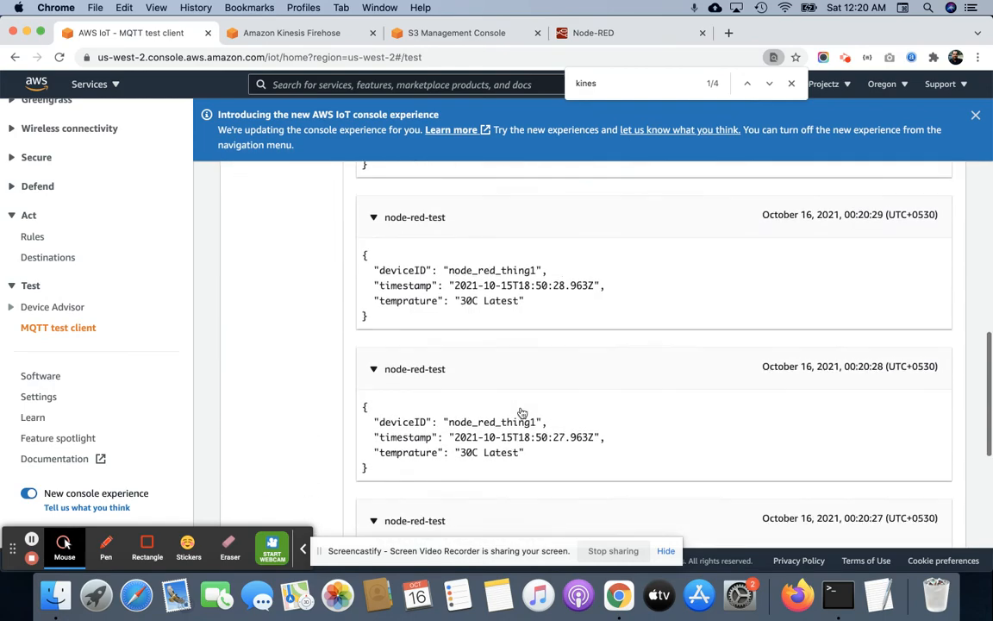
scroll(522, 412, up, 2)
scroll(521, 413, up, 5)
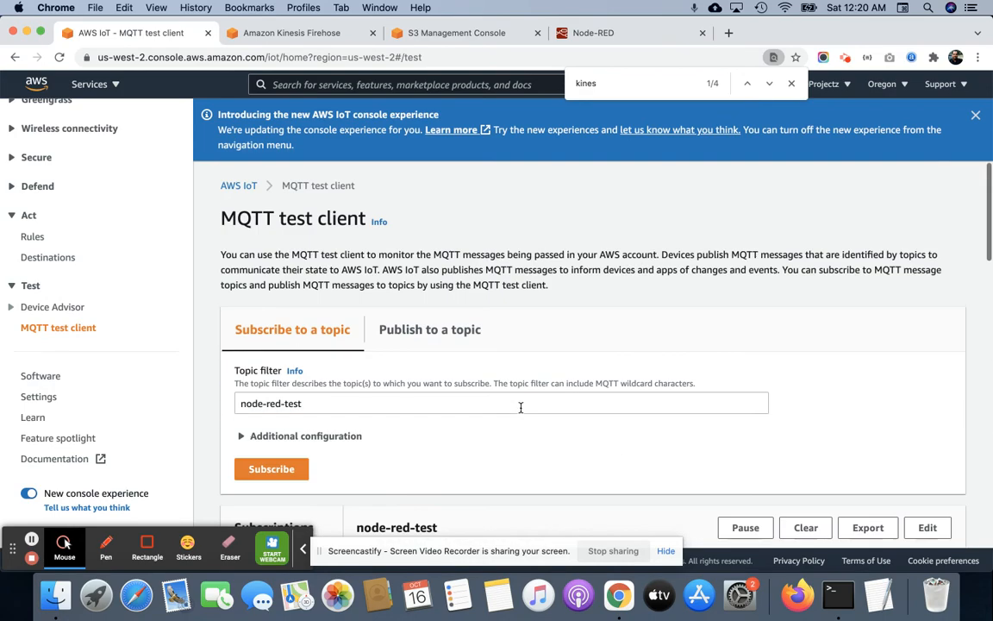
scroll(521, 405, down, 10)
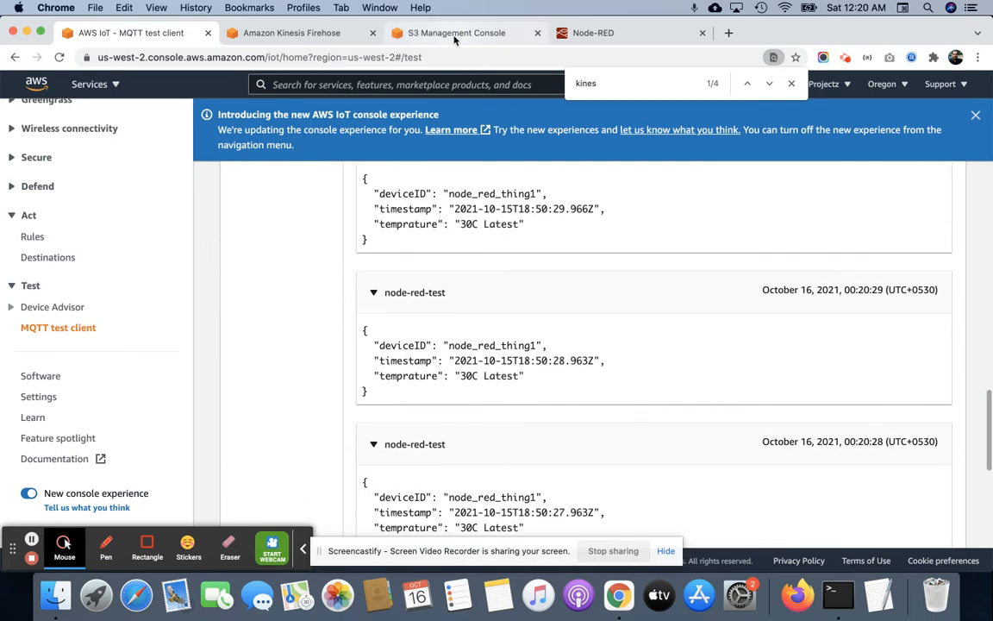
Switch to the S3 console, open the node-red-firehose-data bucket and reload its object list to check for delivered data.
click(413, 34)
scroll(340, 407, down, 1)
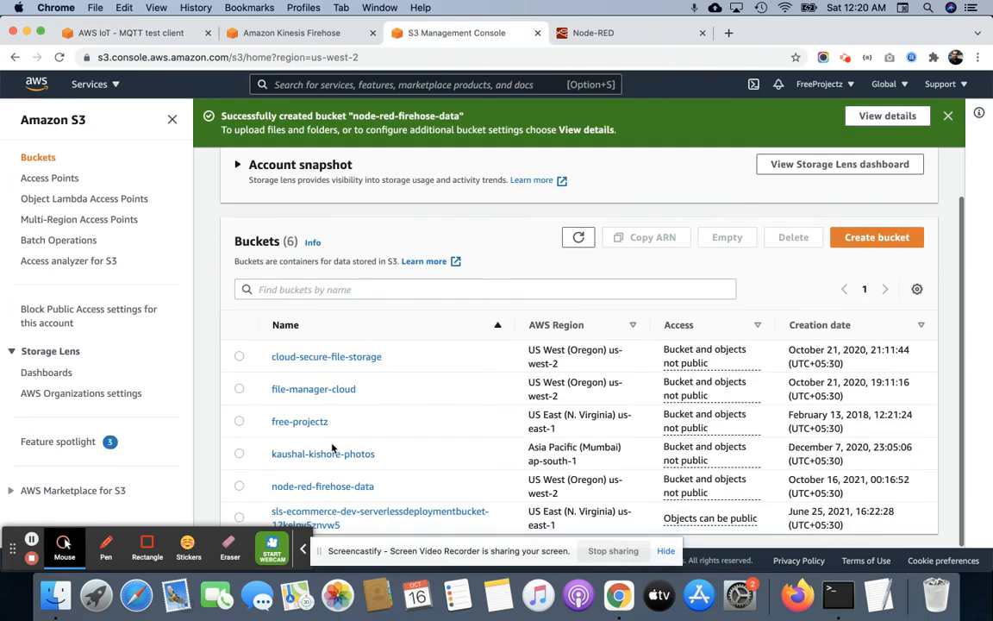
click(330, 487)
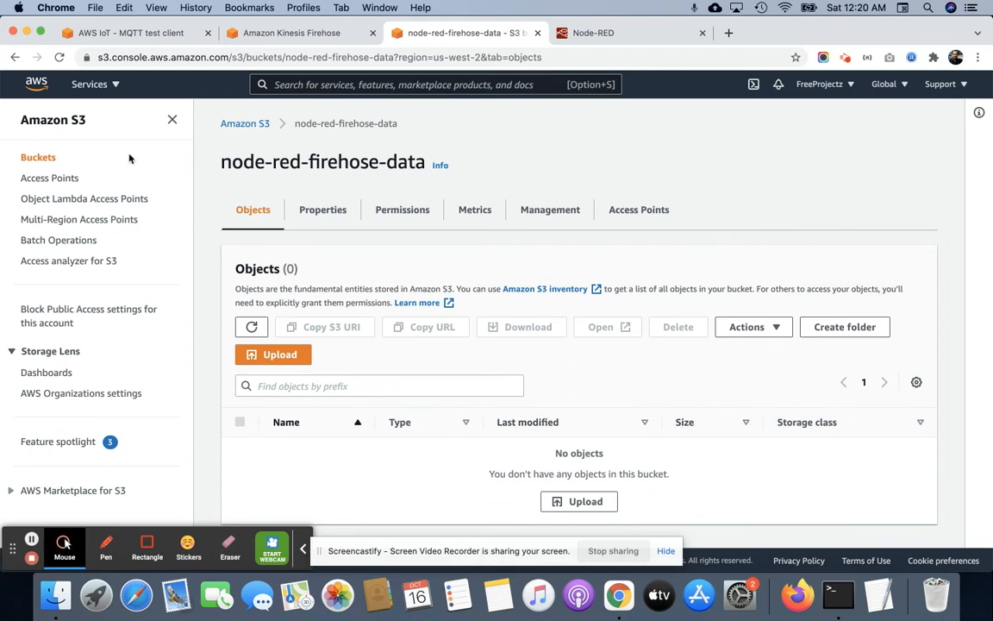
click(59, 57)
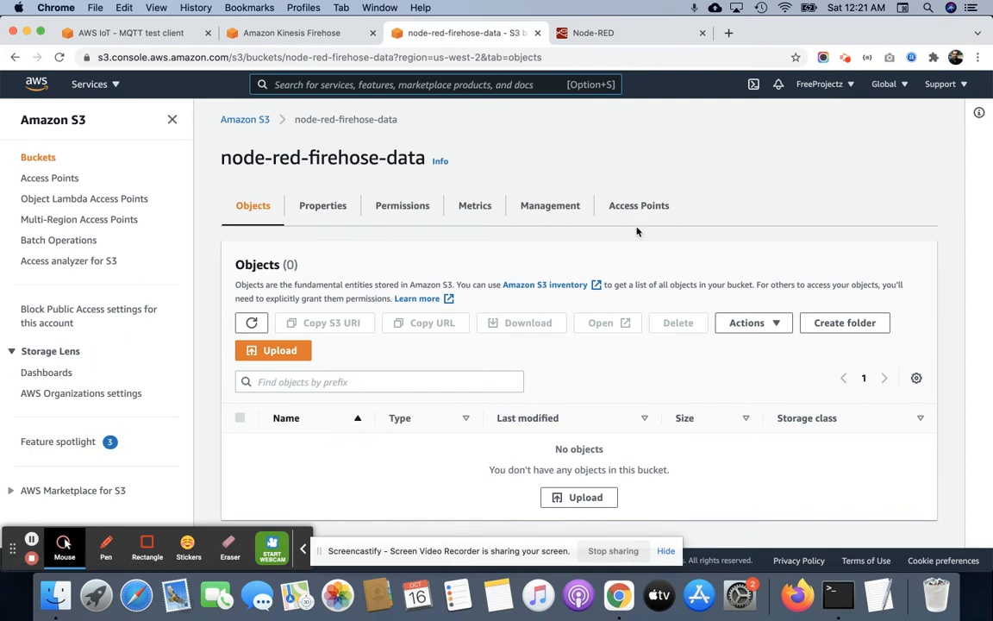
click(59, 57)
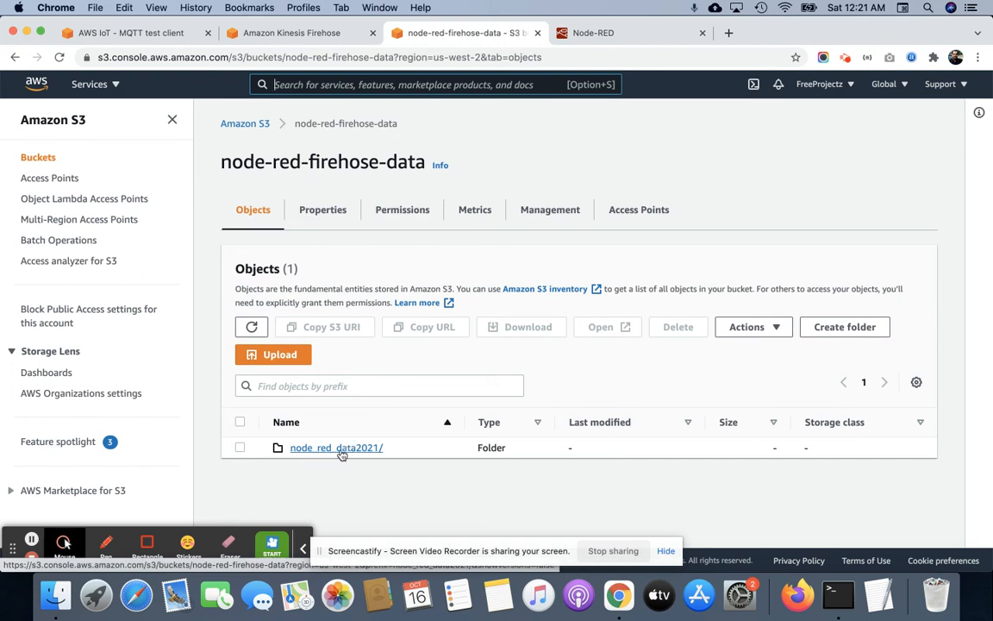
Open the nested folder node_red_data2021/10/15/18/ in the bucket.
click(341, 452)
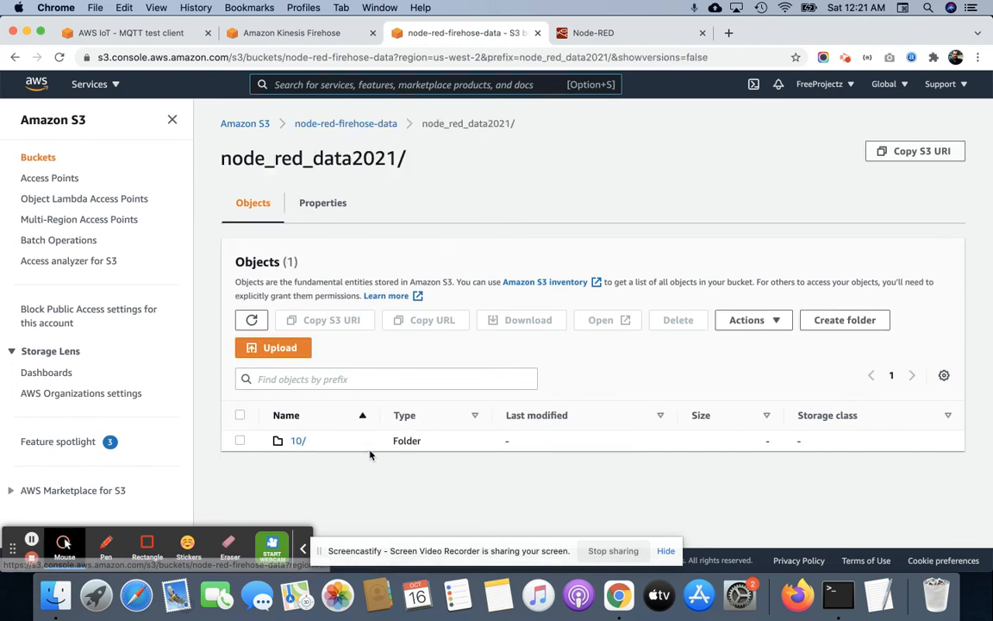
click(303, 444)
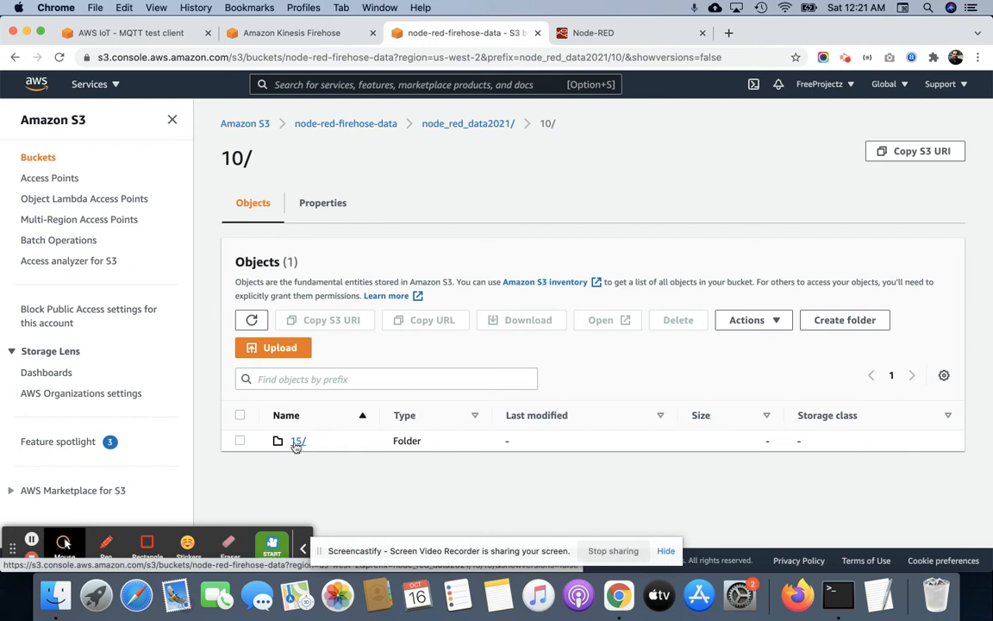
click(295, 444)
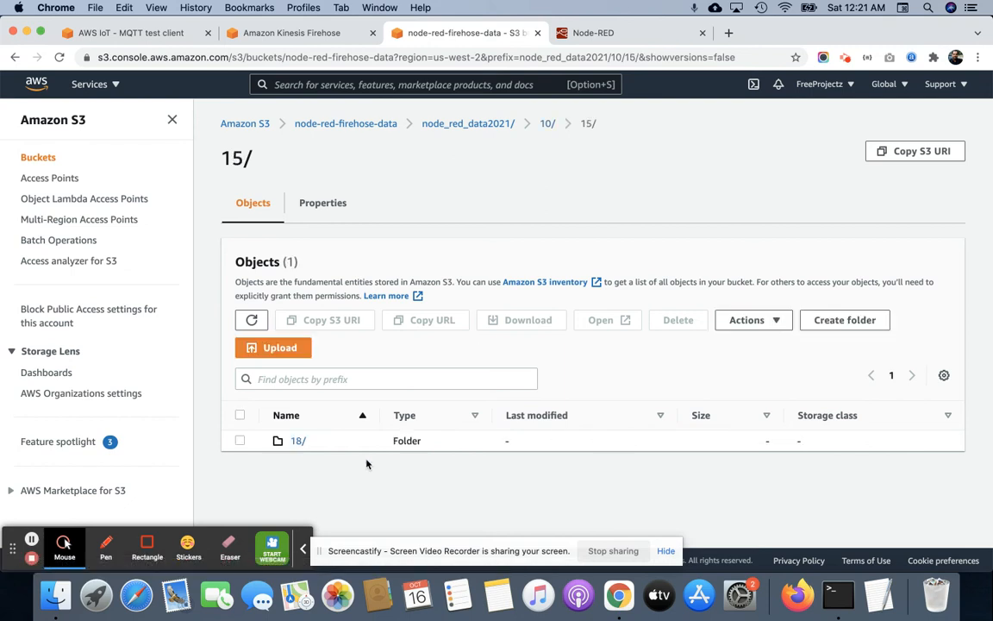
click(299, 442)
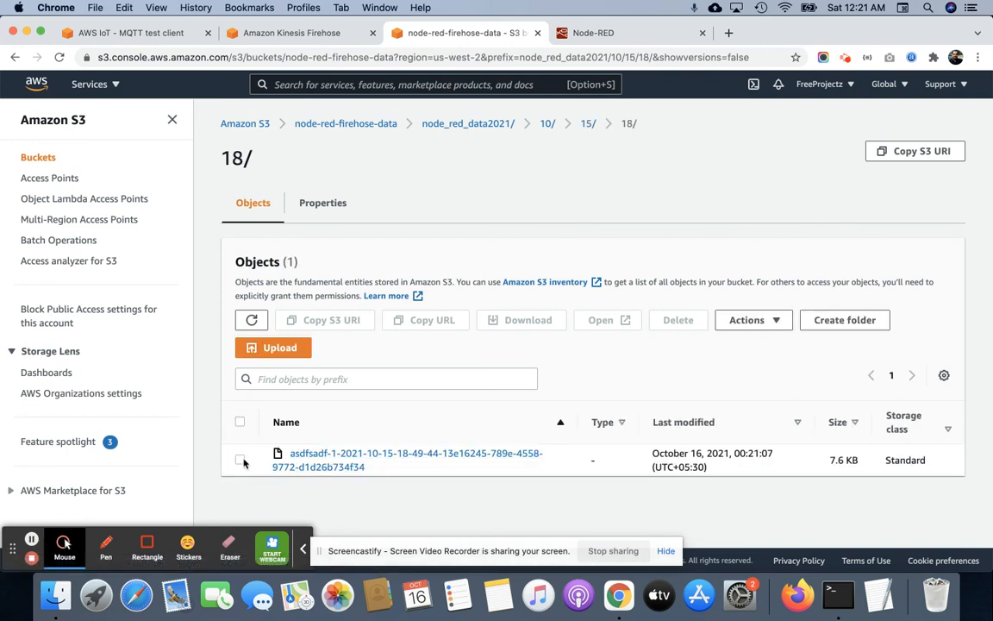
Download the delivered data object from the 18/ folder and open the downloaded file in TextEdit.
click(240, 459)
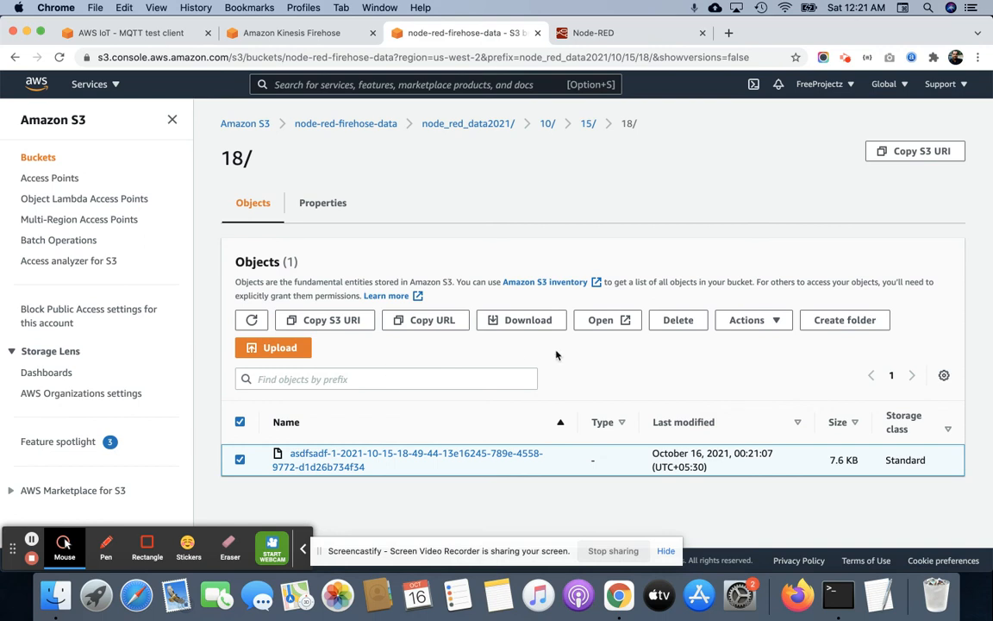
click(531, 320)
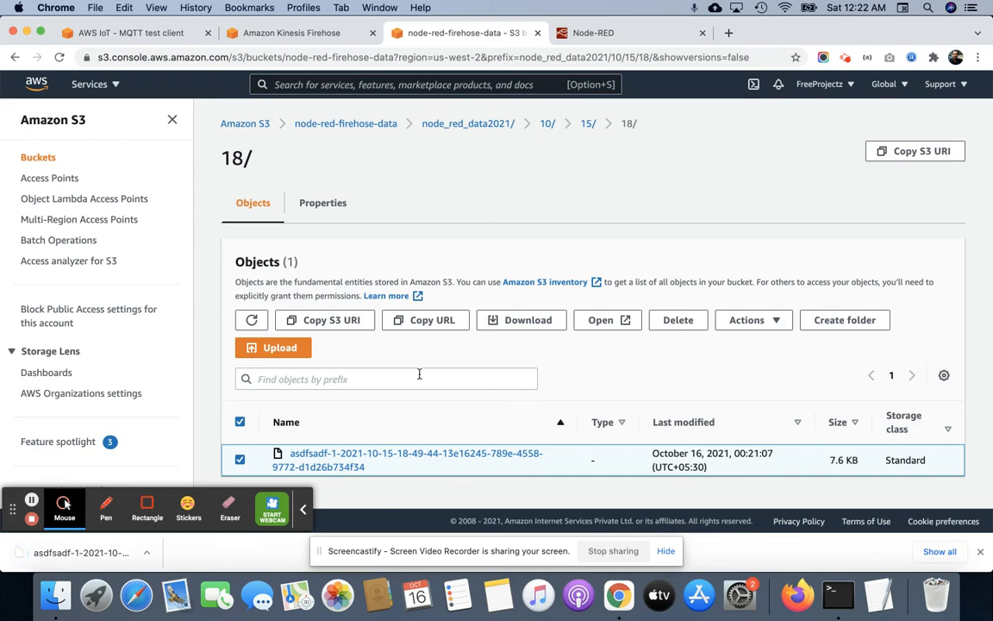
click(82, 552)
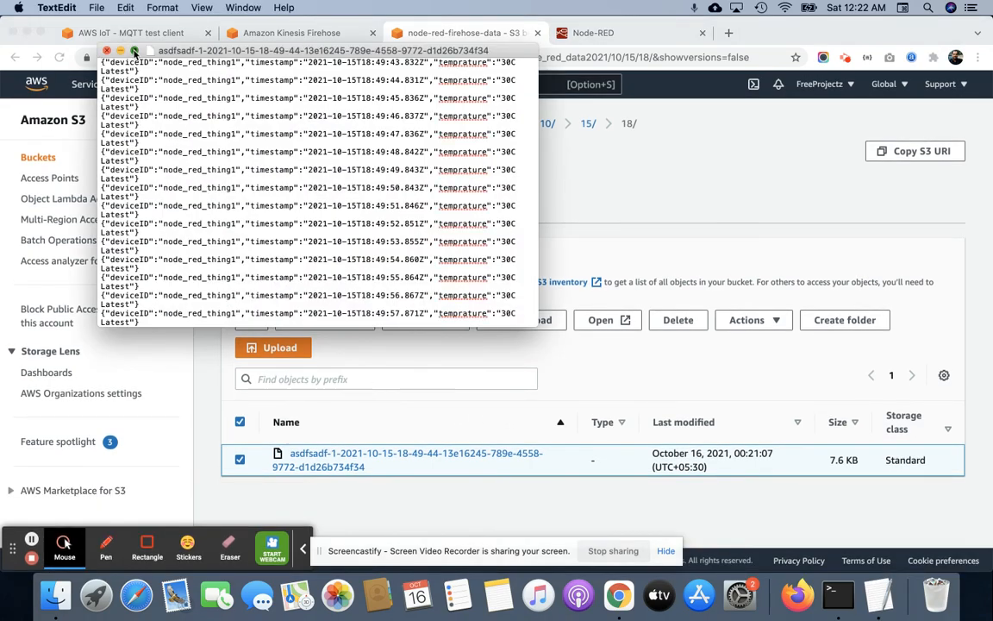
Enlarge the downloaded file to full screen, review its JSON records from end to start, and close it.
click(133, 51)
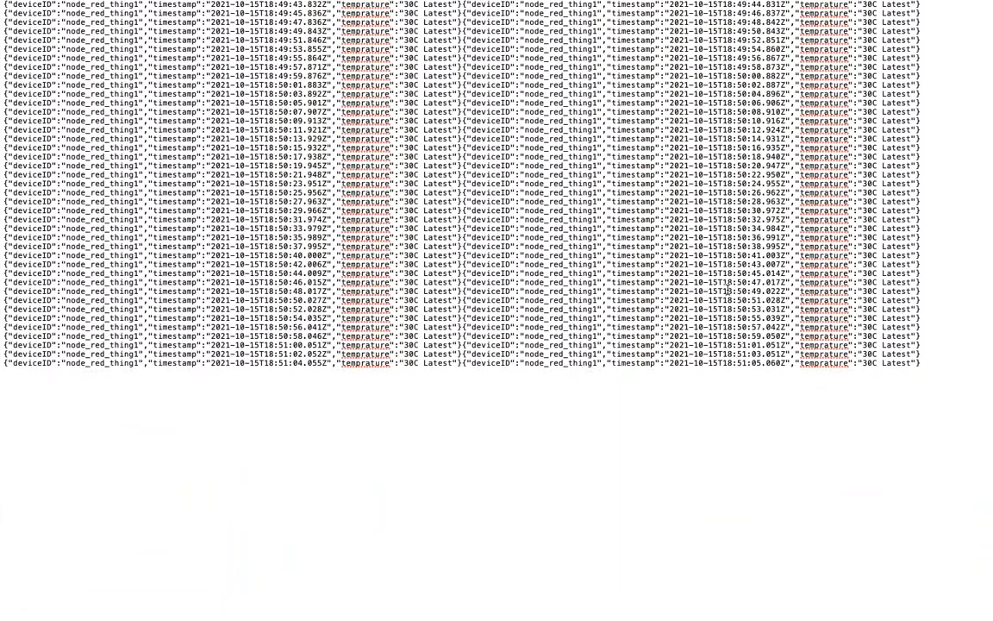
drag(948, 366, 1, 5)
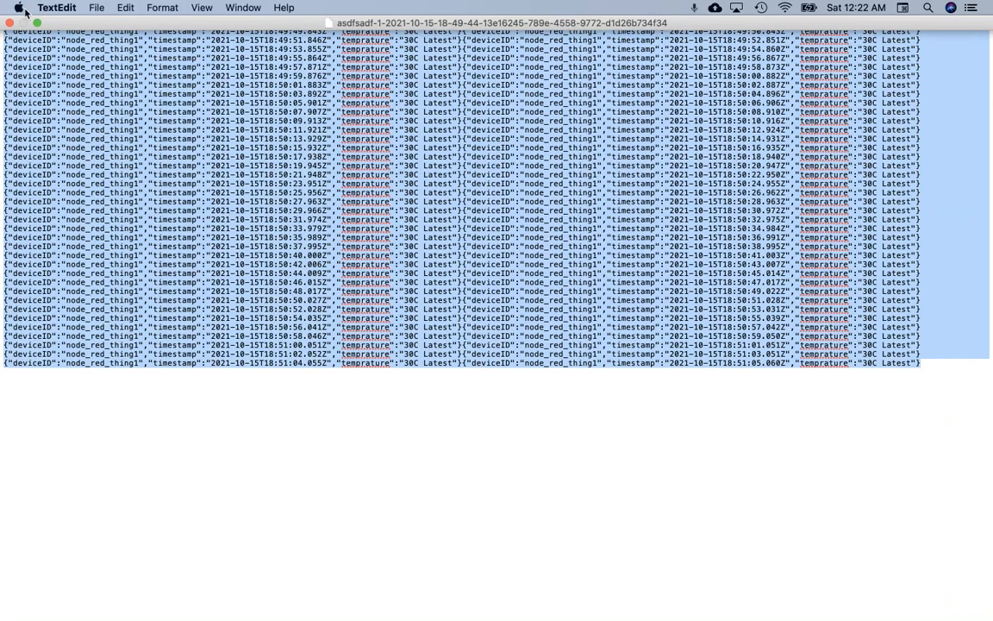
click(10, 22)
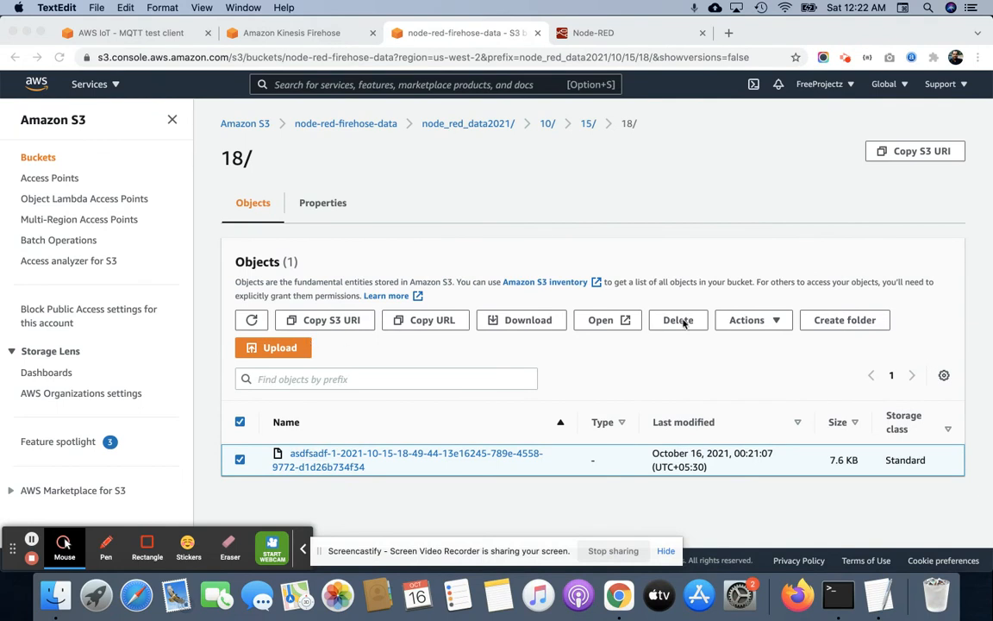
Return to the S3 console and reload the 18/ folder to check for newly delivered objects.
click(707, 242)
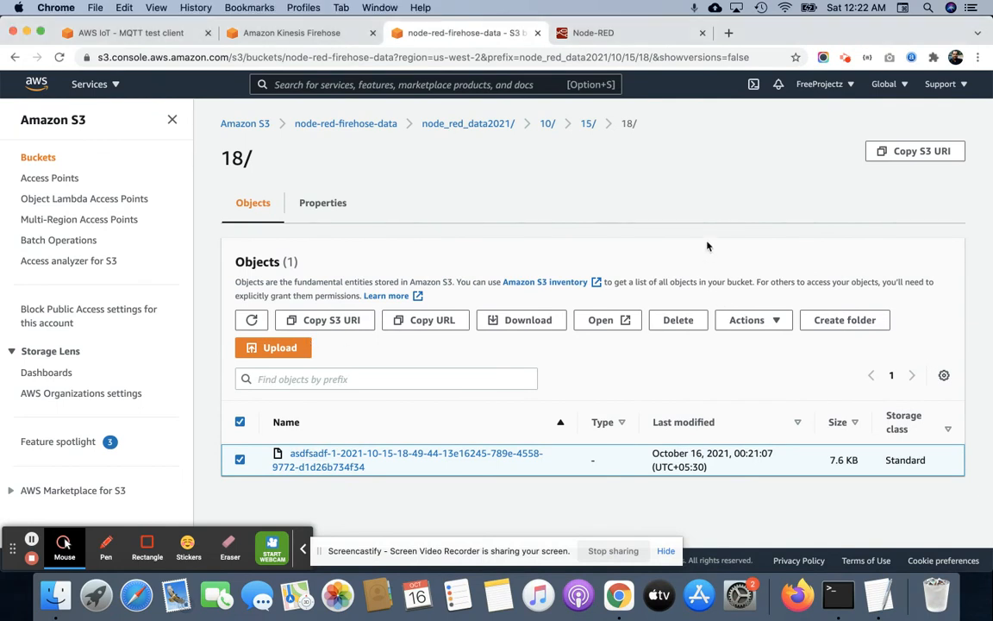
click(58, 56)
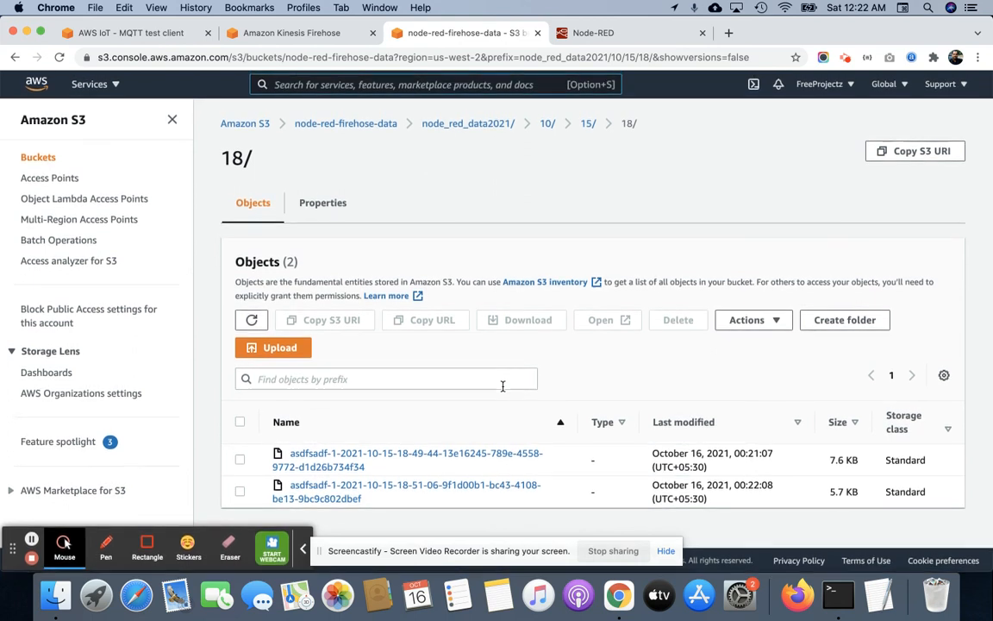
click(304, 549)
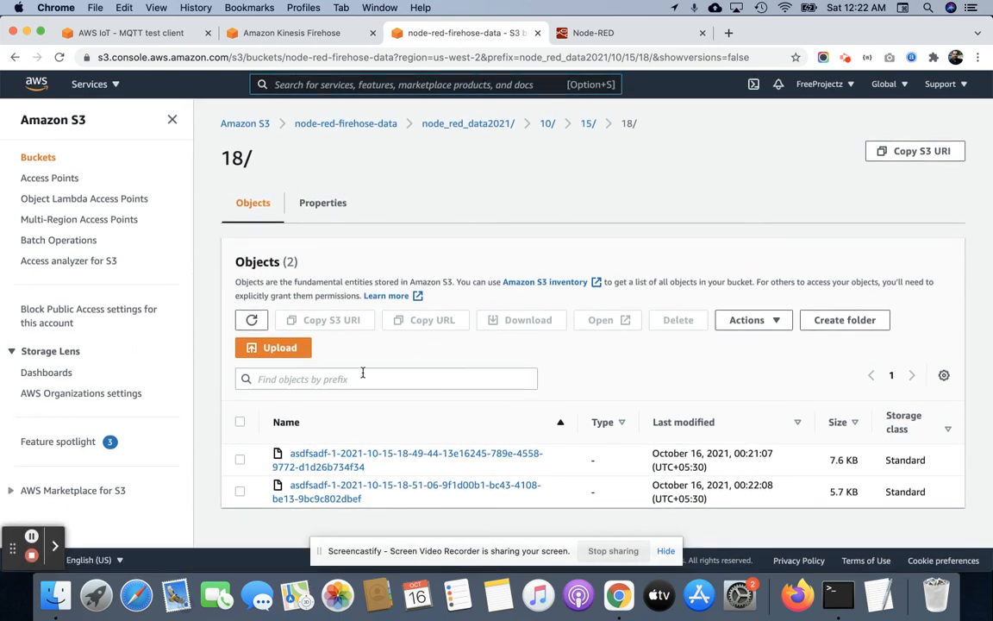